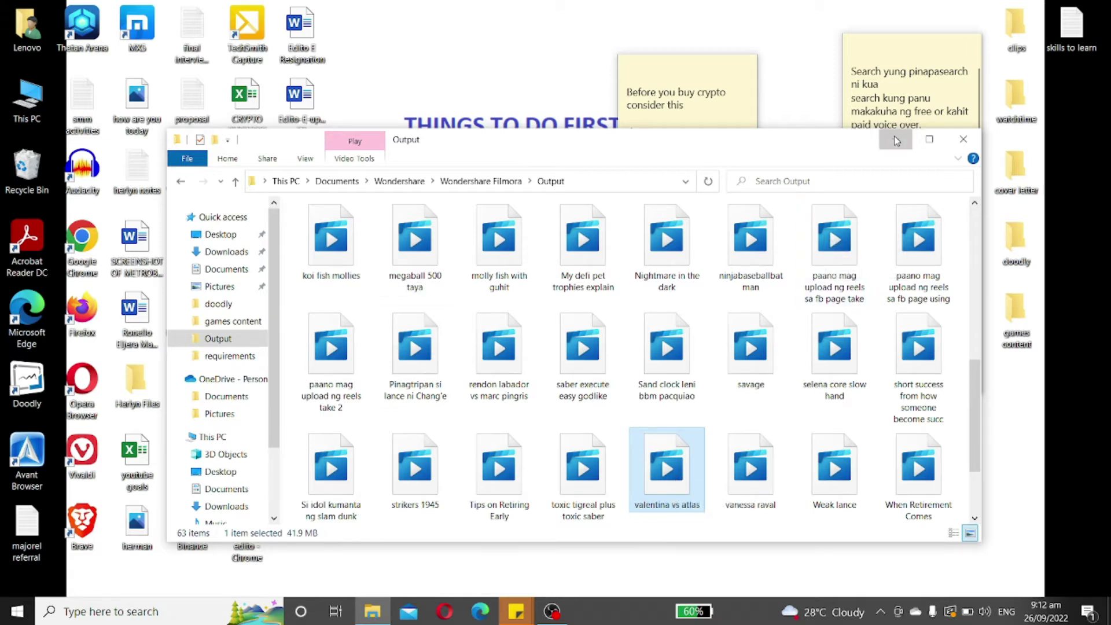
- Minimize the Output folder window, switch to Chrome and open your own channel page on YouTube
click(910, 139)
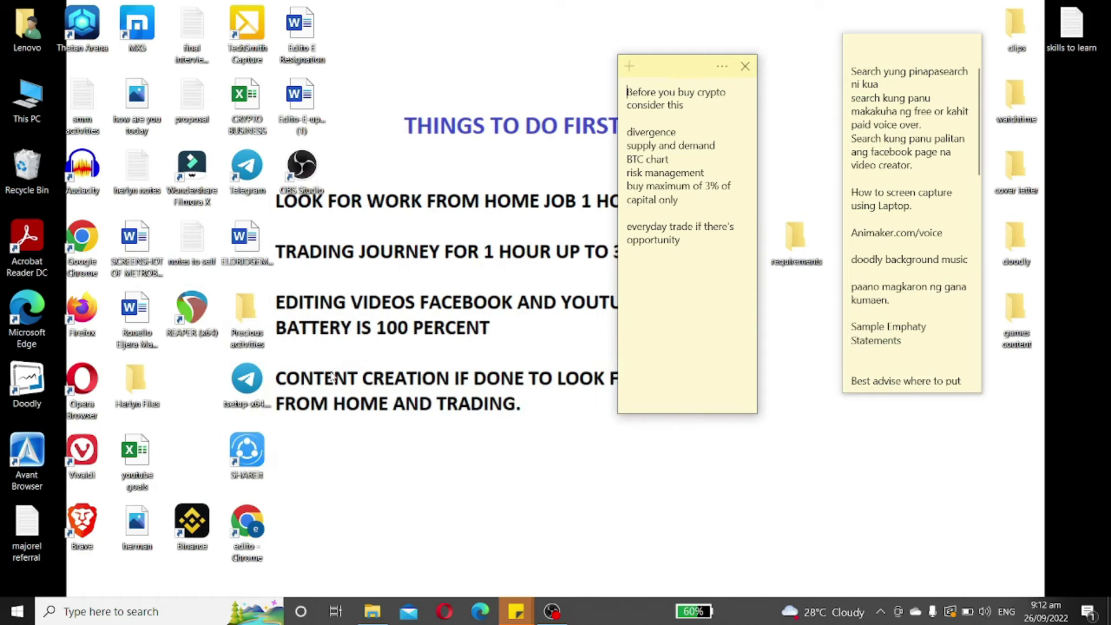
click(253, 534)
double_click(253, 533)
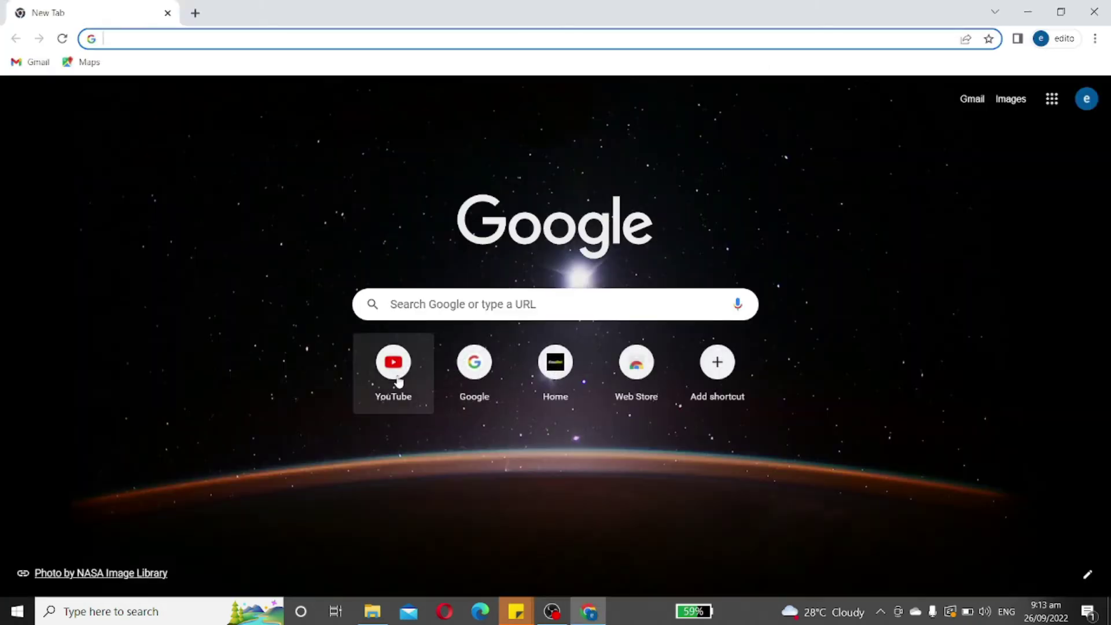
click(394, 379)
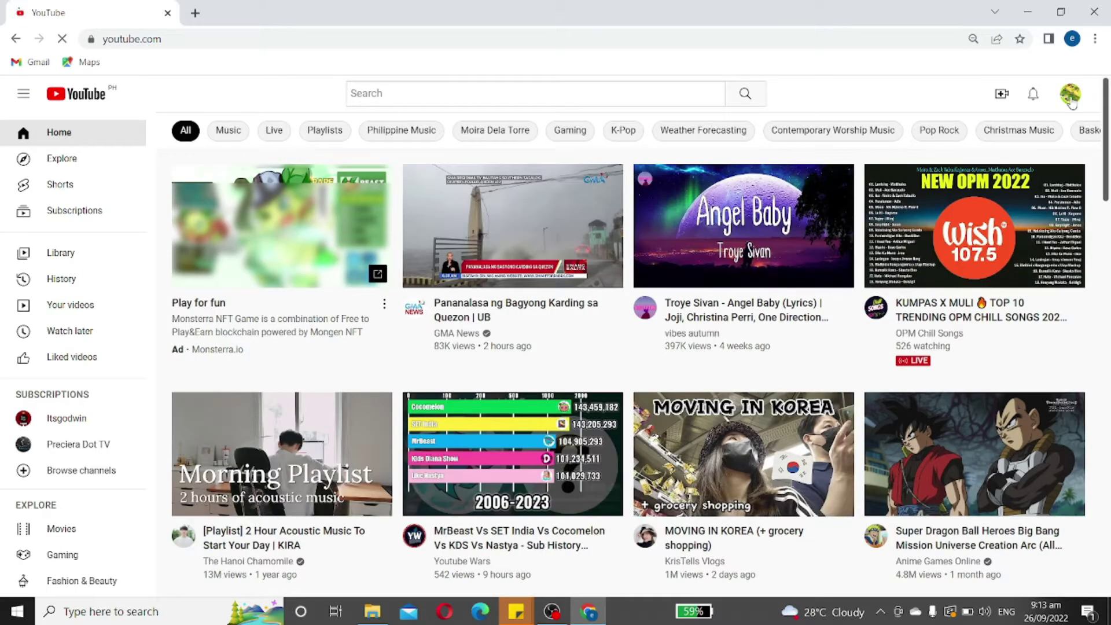
click(1070, 93)
click(954, 177)
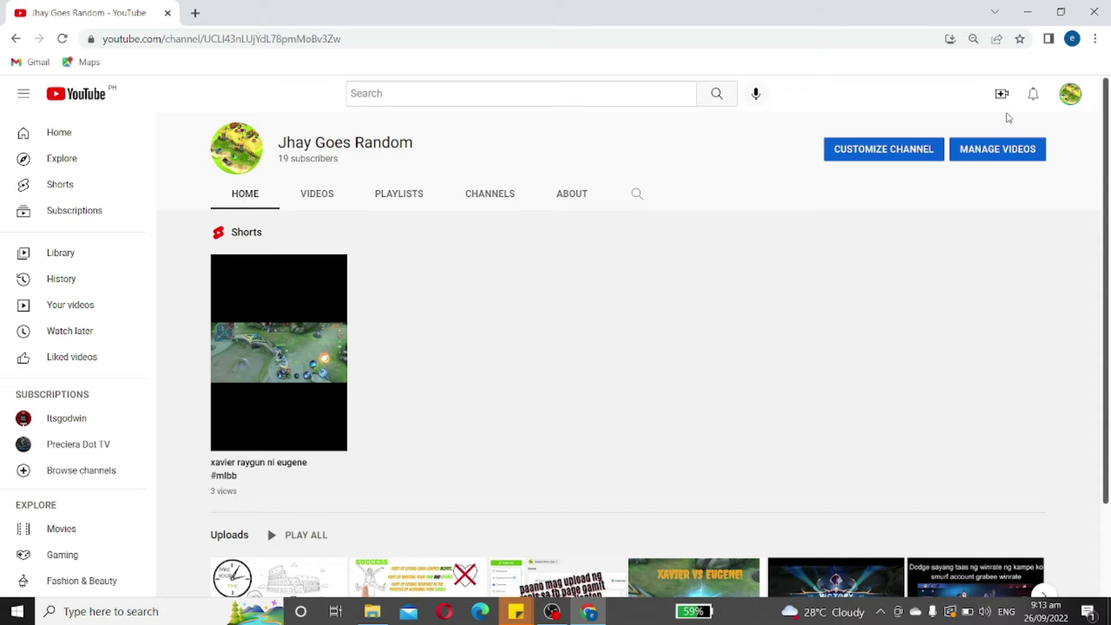
- Start a new video upload using the file "valentina vs atlas" from the Output folder
click(1002, 93)
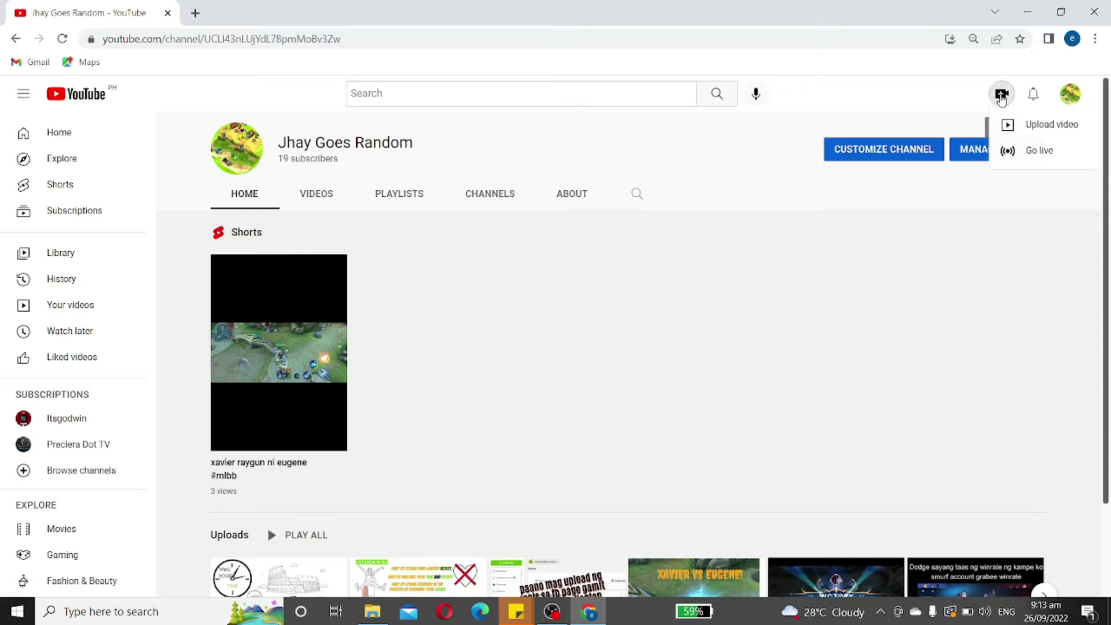
click(1030, 122)
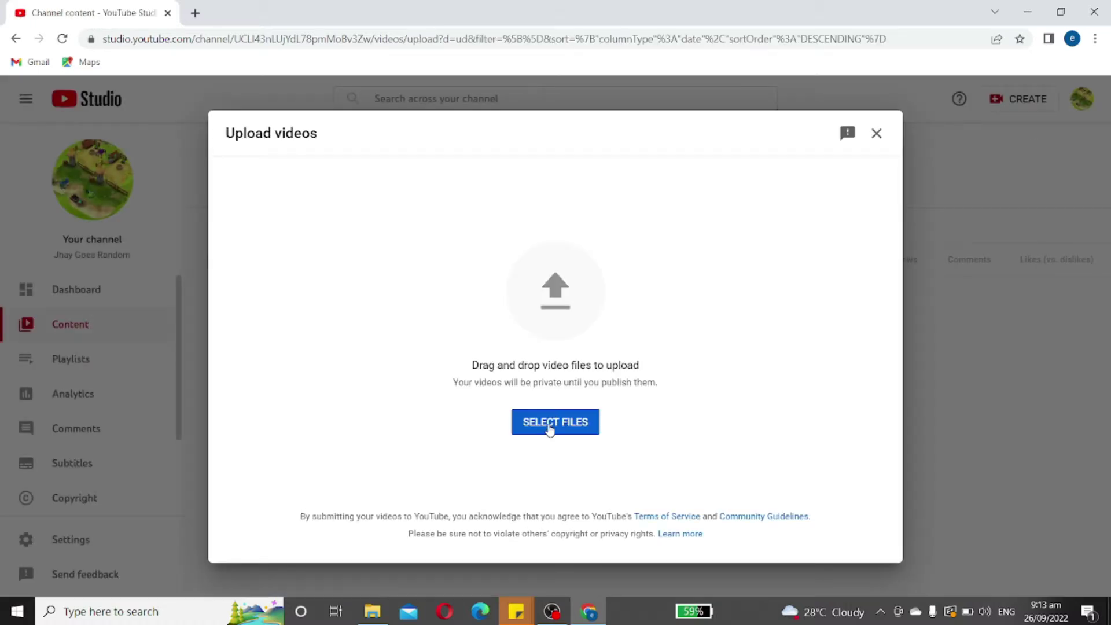
click(550, 427)
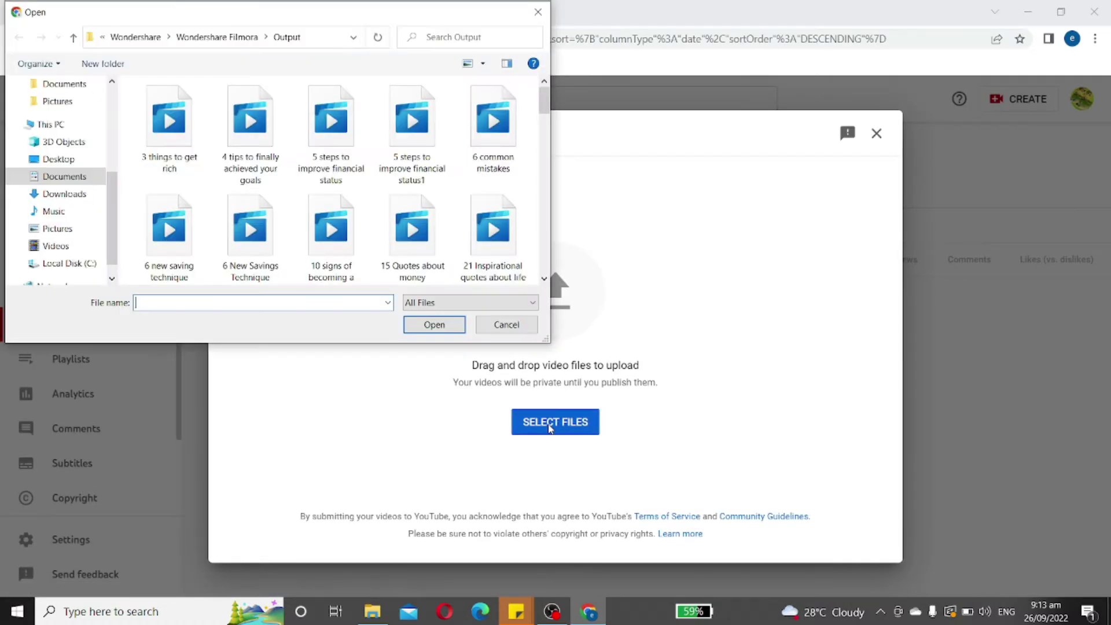
click(544, 279)
drag(544, 279, 544, 281)
click(544, 280)
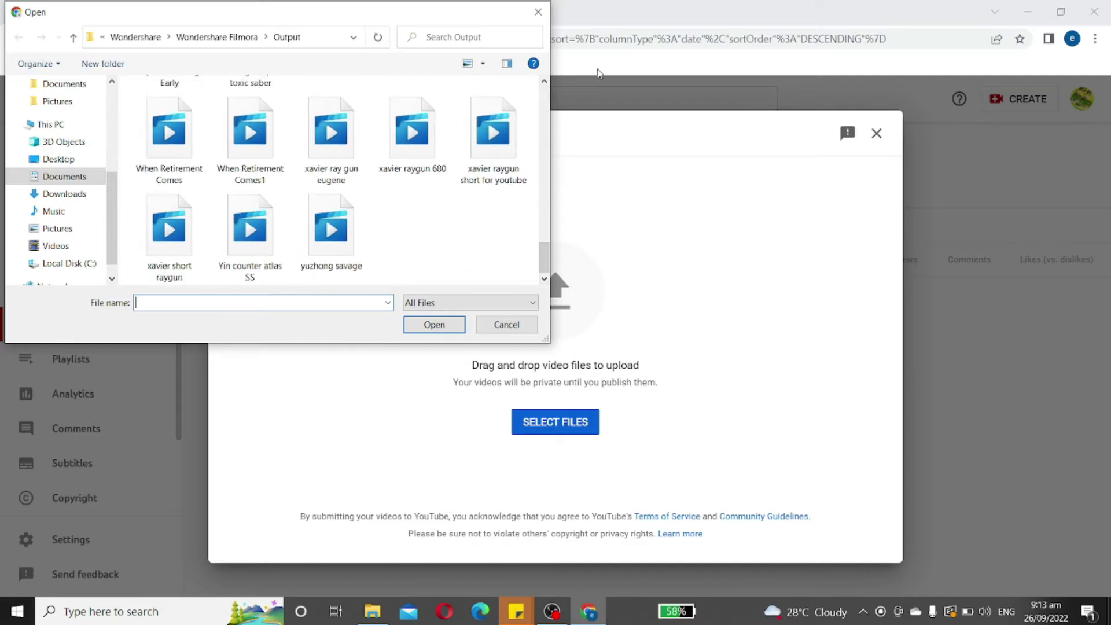
click(544, 82)
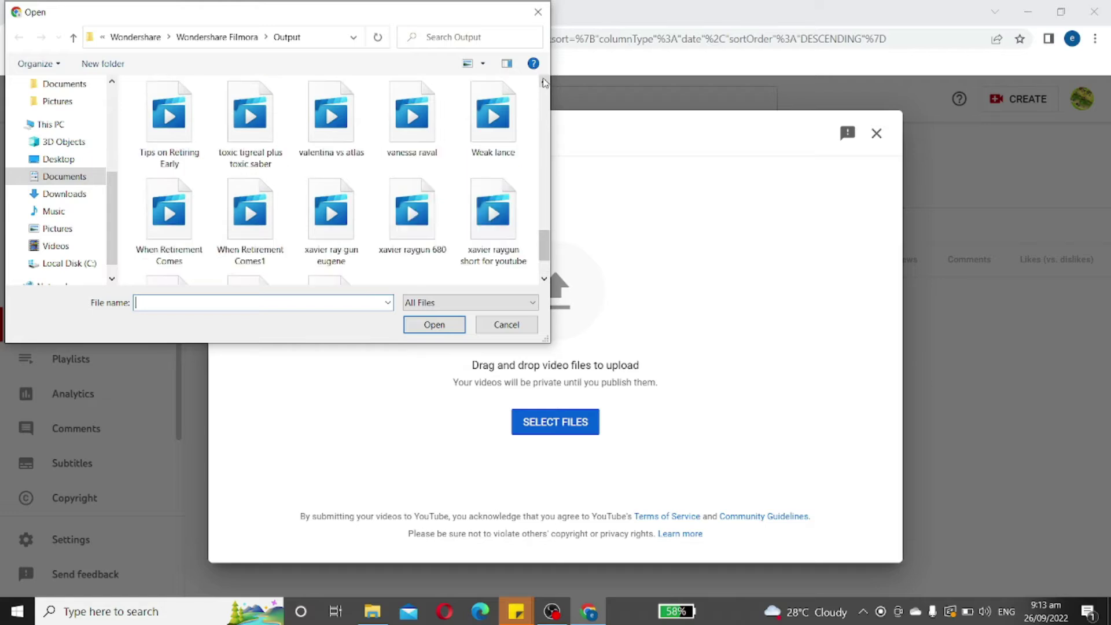
click(343, 120)
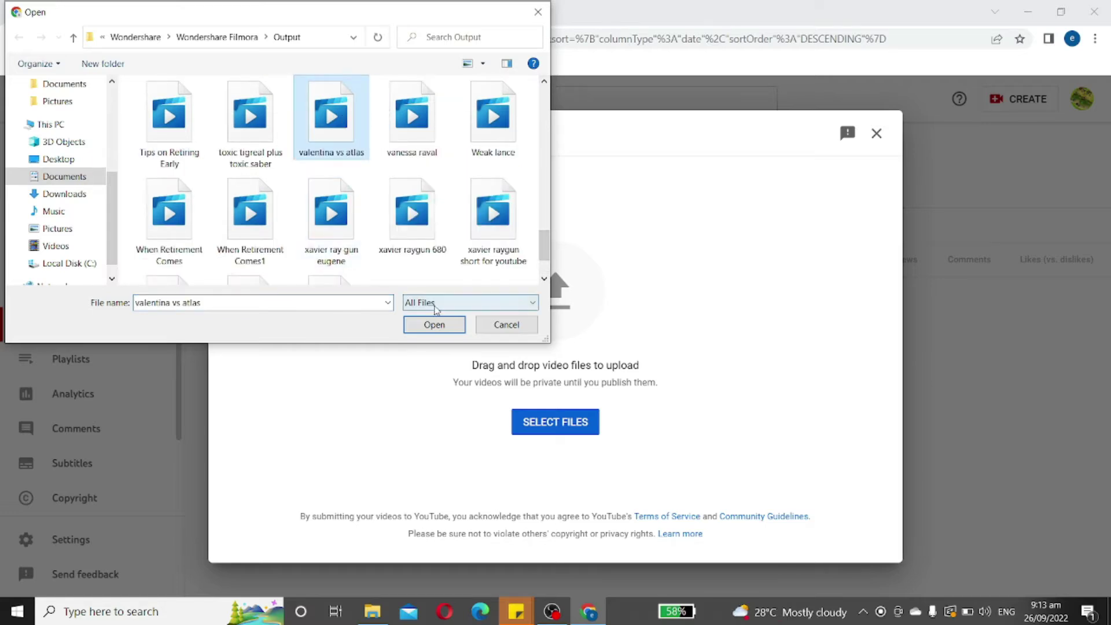
click(435, 326)
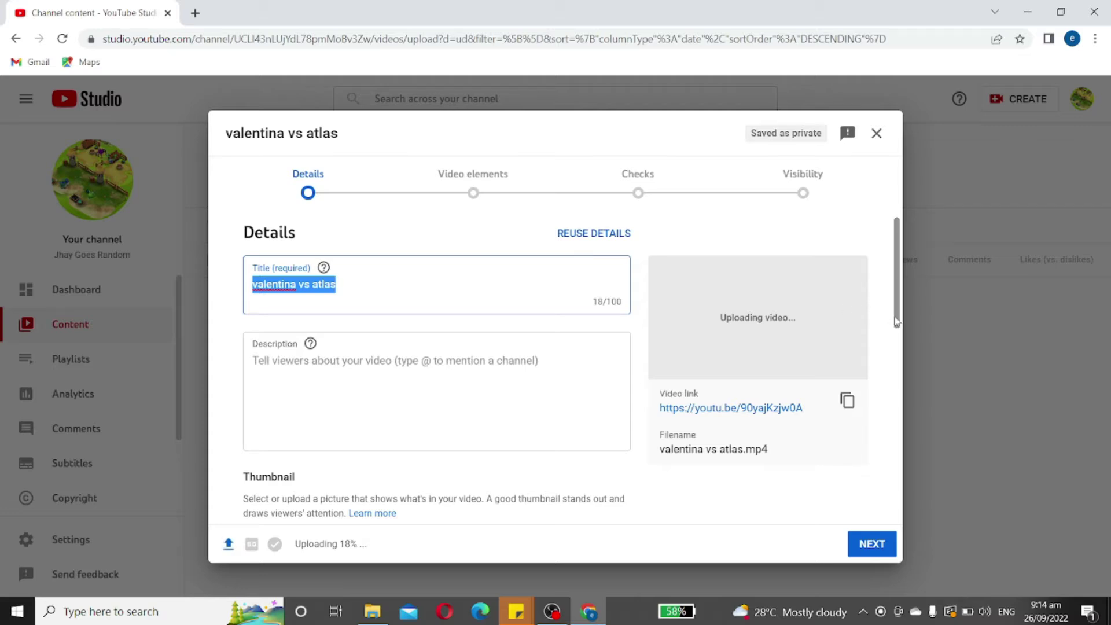
- Declare in the upload details that the video is not made for kids
drag(897, 322, 893, 515)
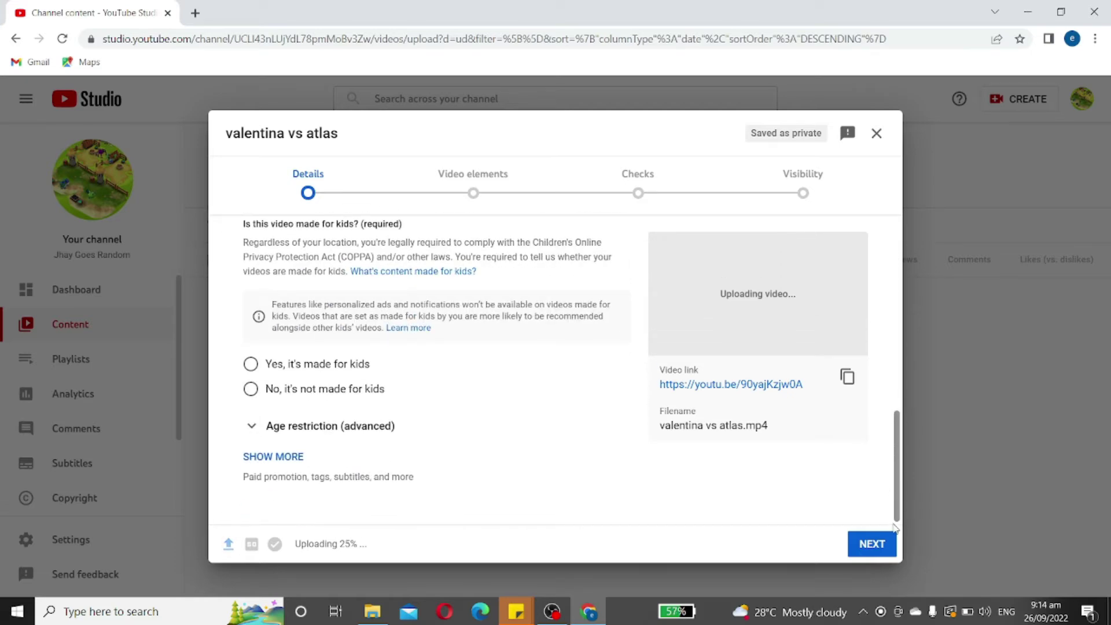
click(251, 389)
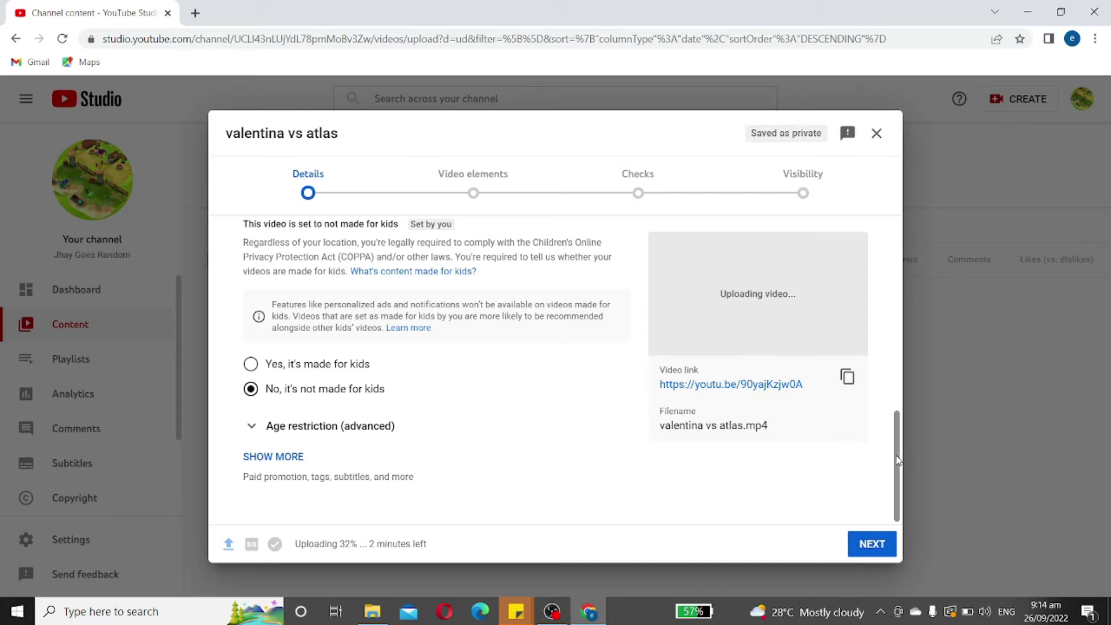
drag(897, 461, 898, 281)
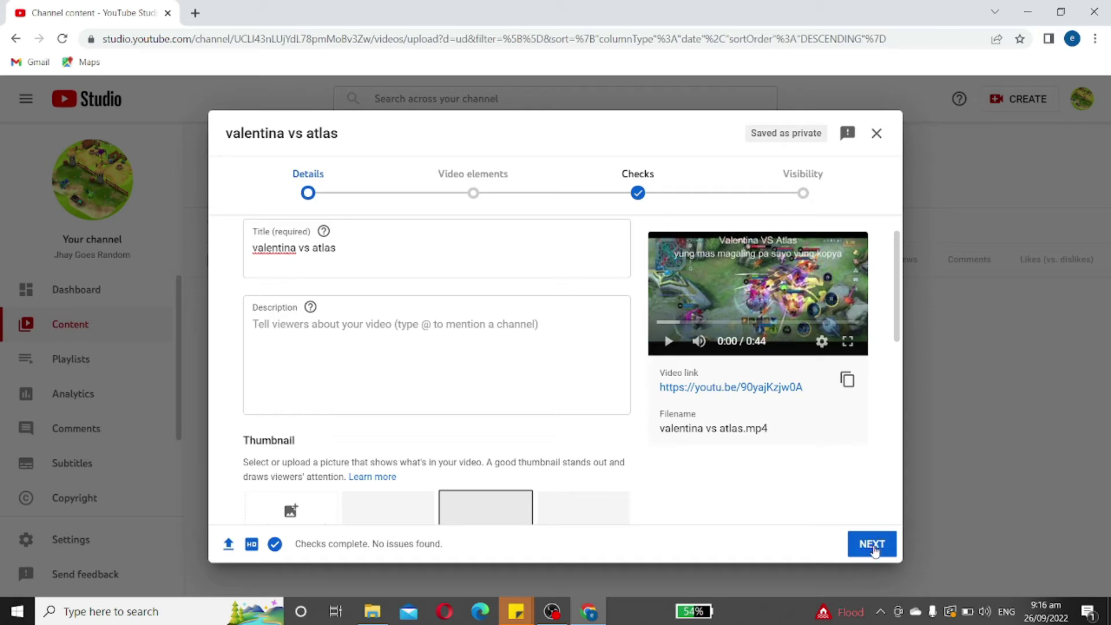
- Advance through the video elements and checks stages, publish the video with Public visibility and dismiss the sharing dialog
click(874, 550)
click(874, 550)
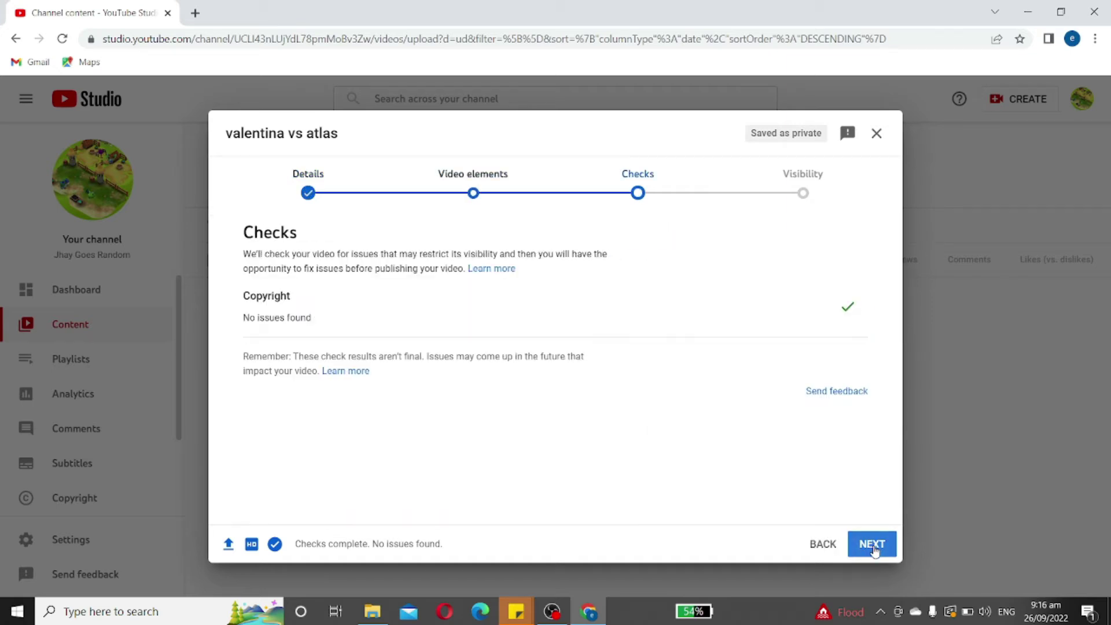
click(874, 547)
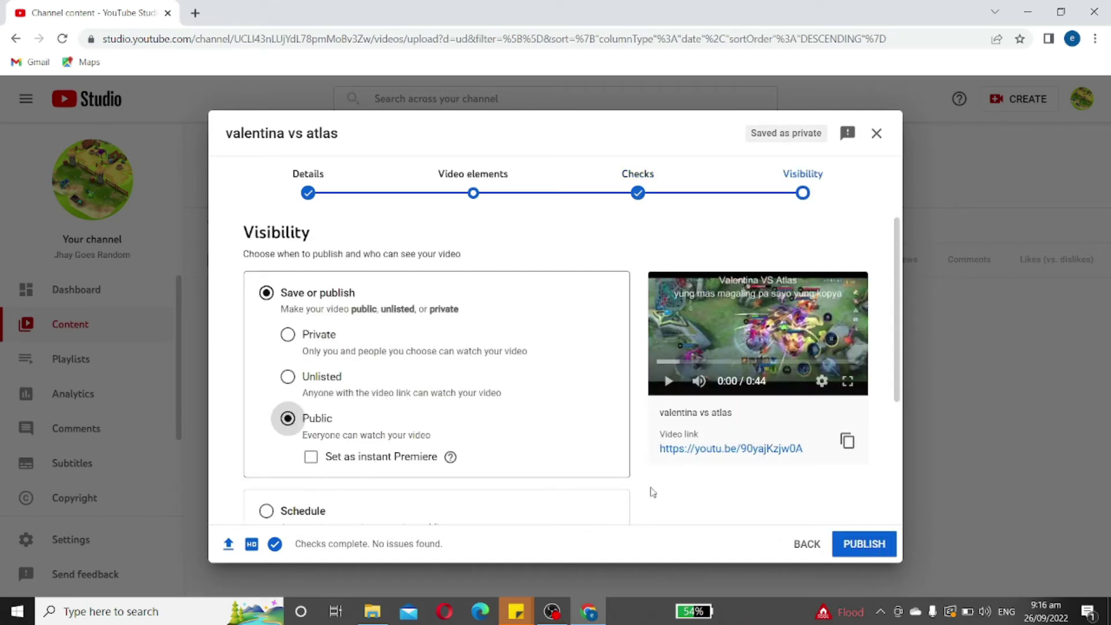
click(874, 547)
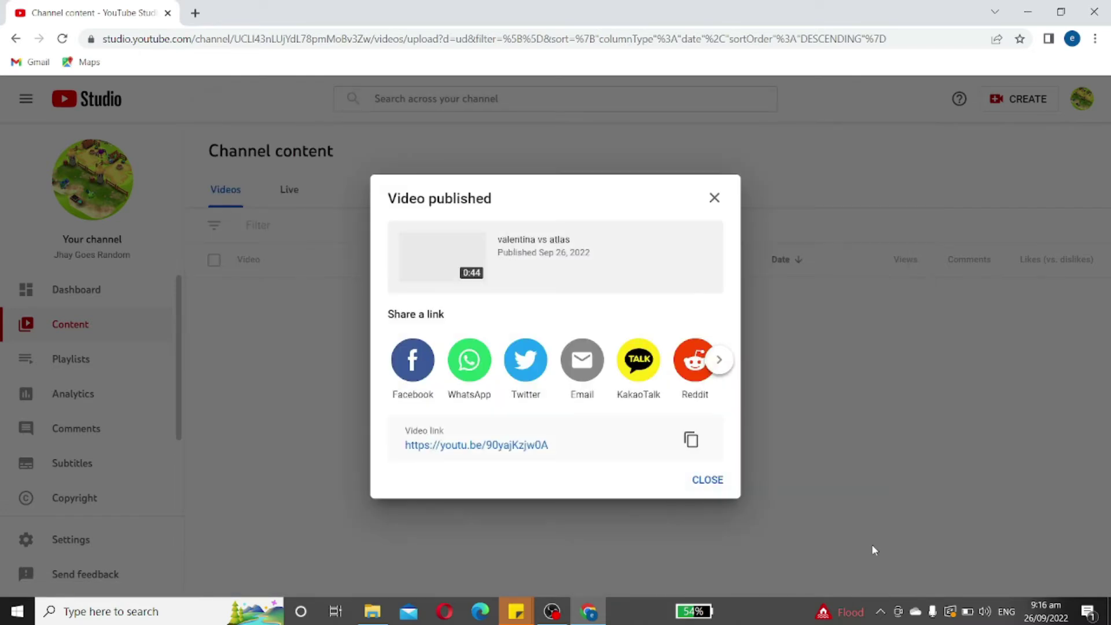
click(708, 482)
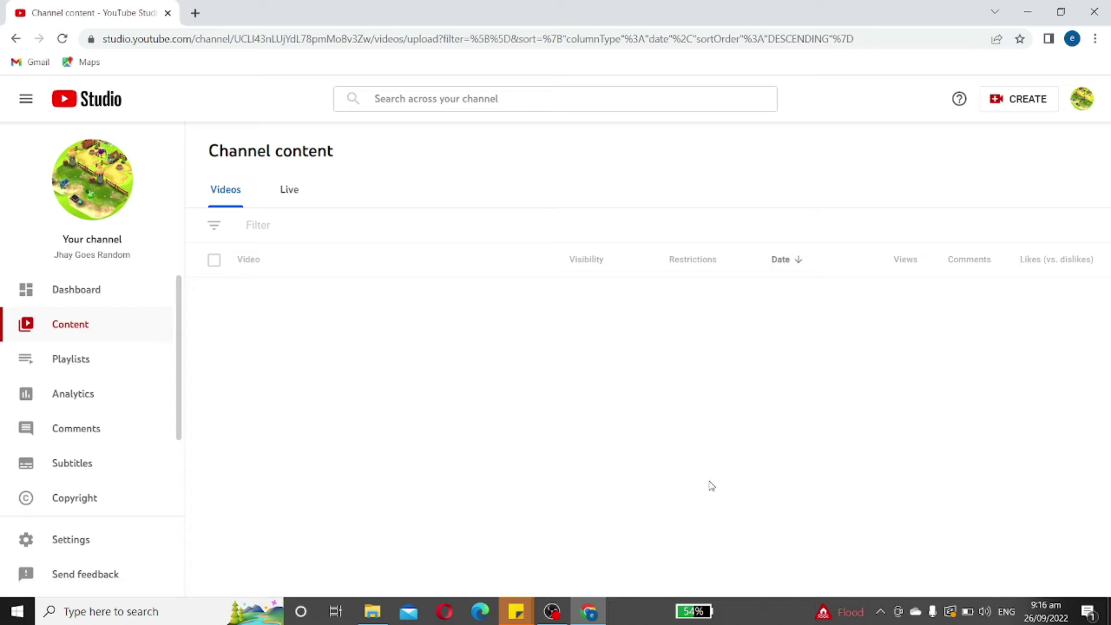
- Close the browser window and refresh the desktop
click(1094, 14)
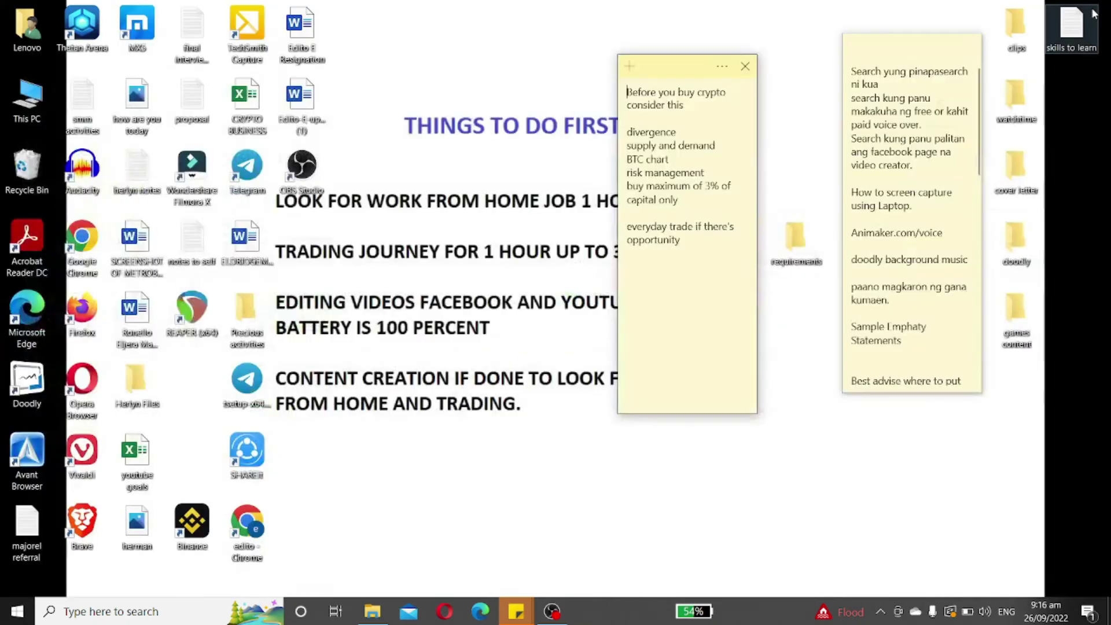
right_click(504, 267)
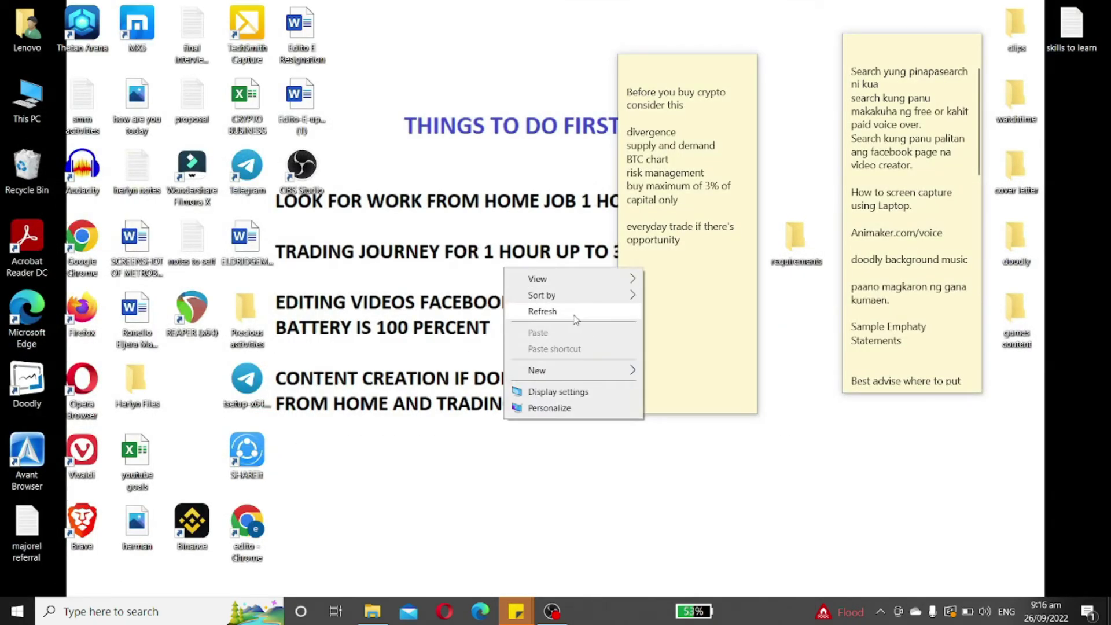
click(543, 312)
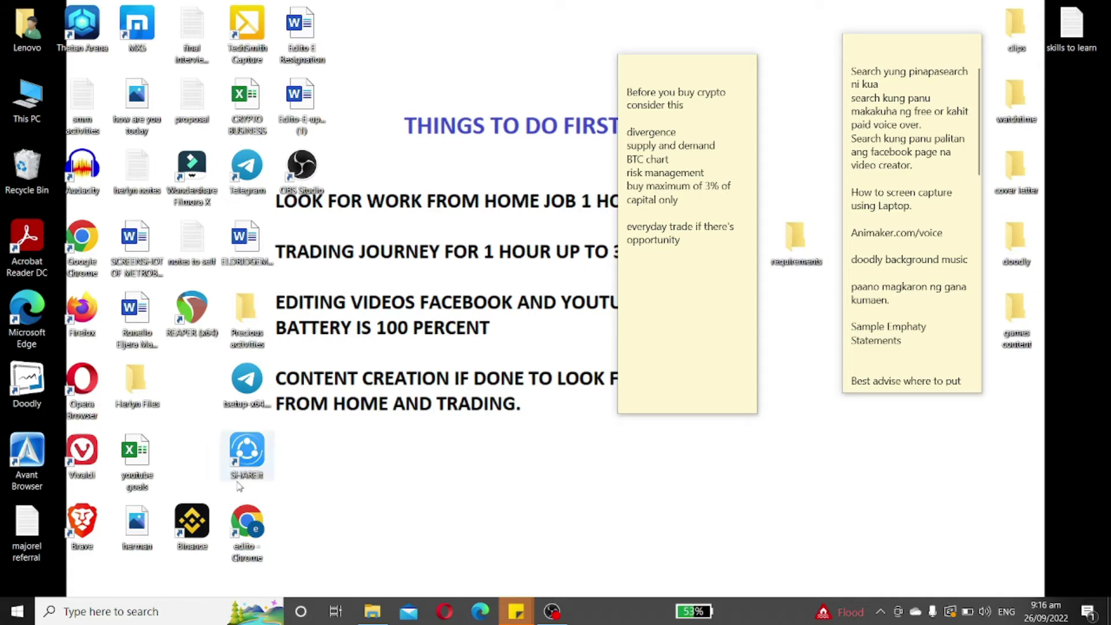
- Reopen your YouTube channel page in Chrome and look through its uploads for the "valentina vs atlas" video
click(247, 523)
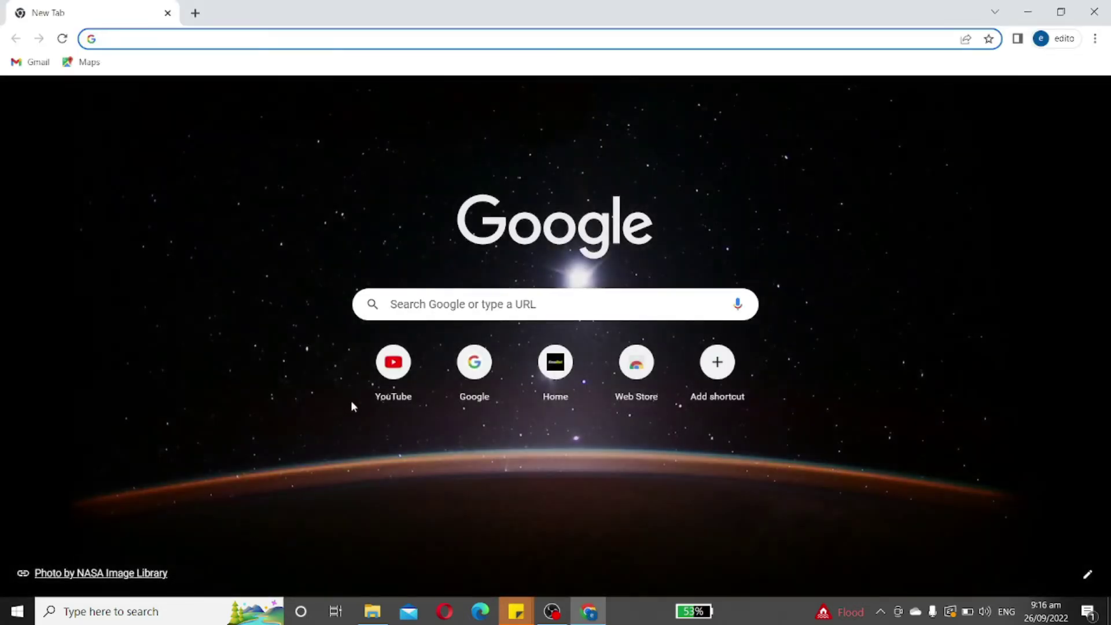
click(388, 396)
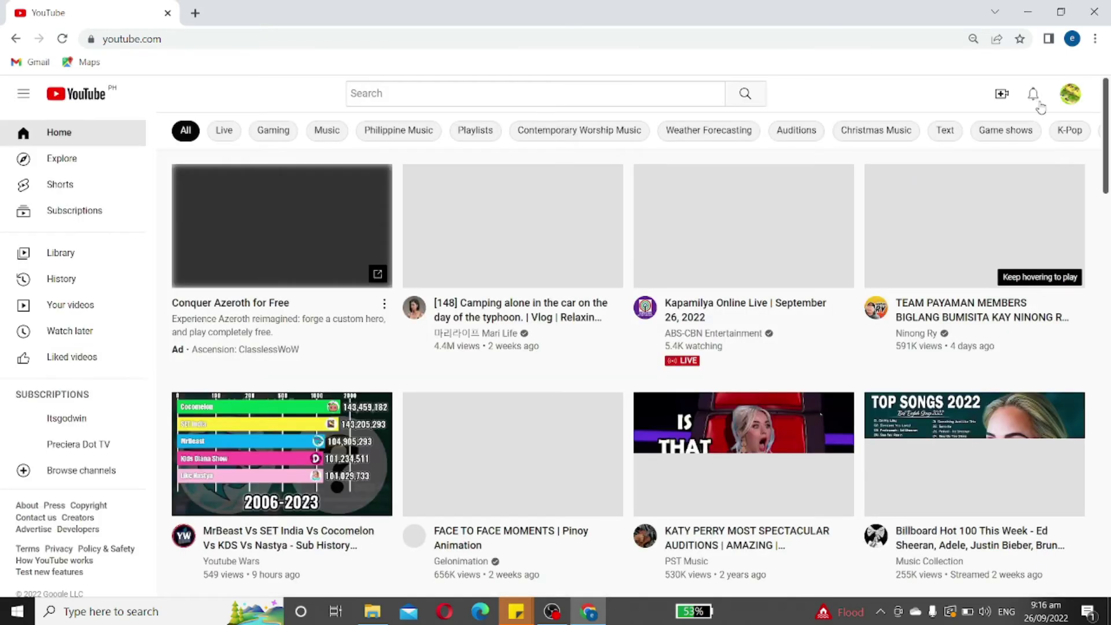
click(1071, 94)
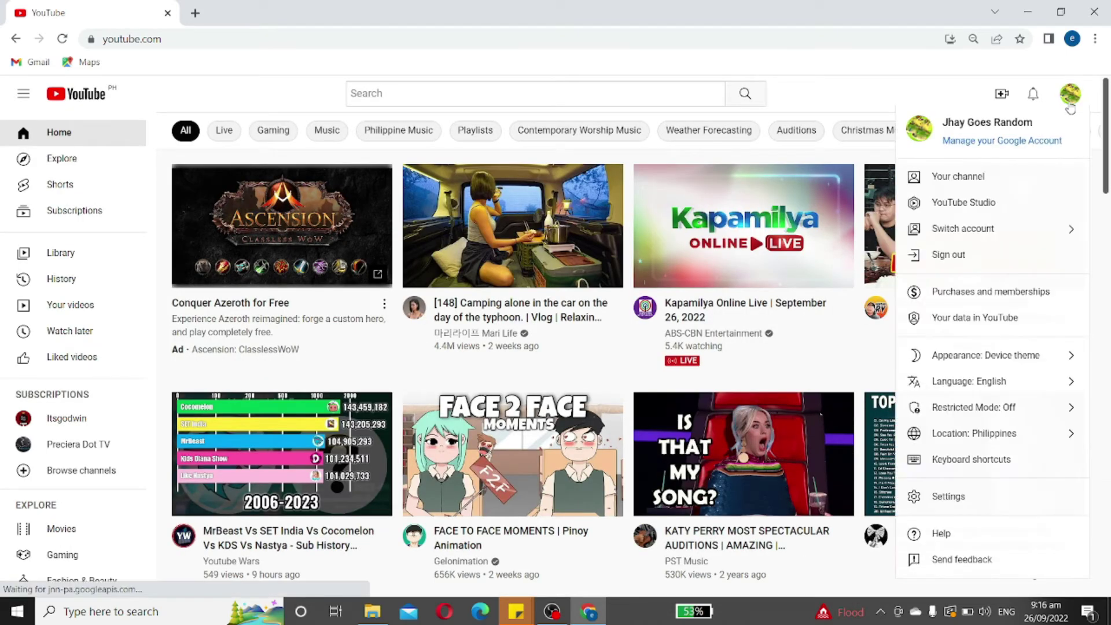
click(965, 176)
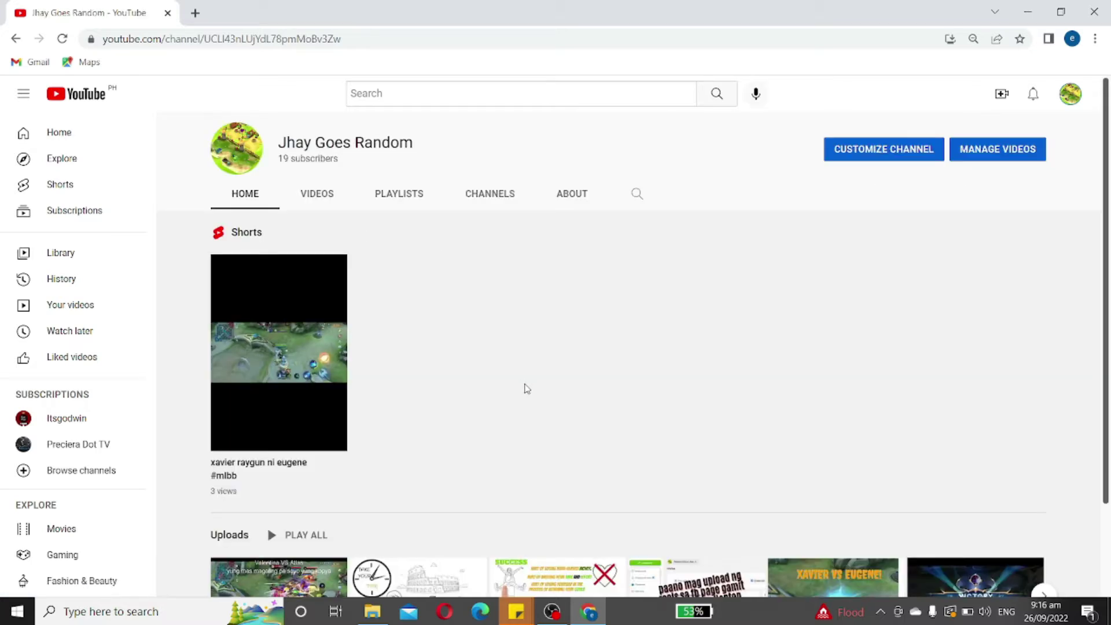
drag(1106, 335, 1108, 446)
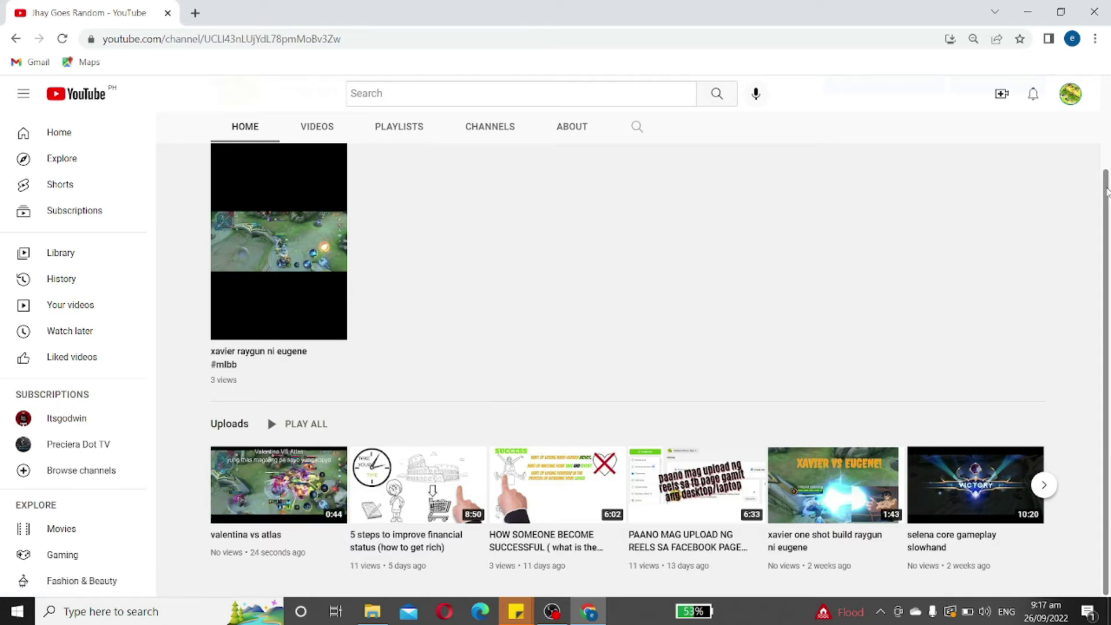
scroll(435, 307, up, 1)
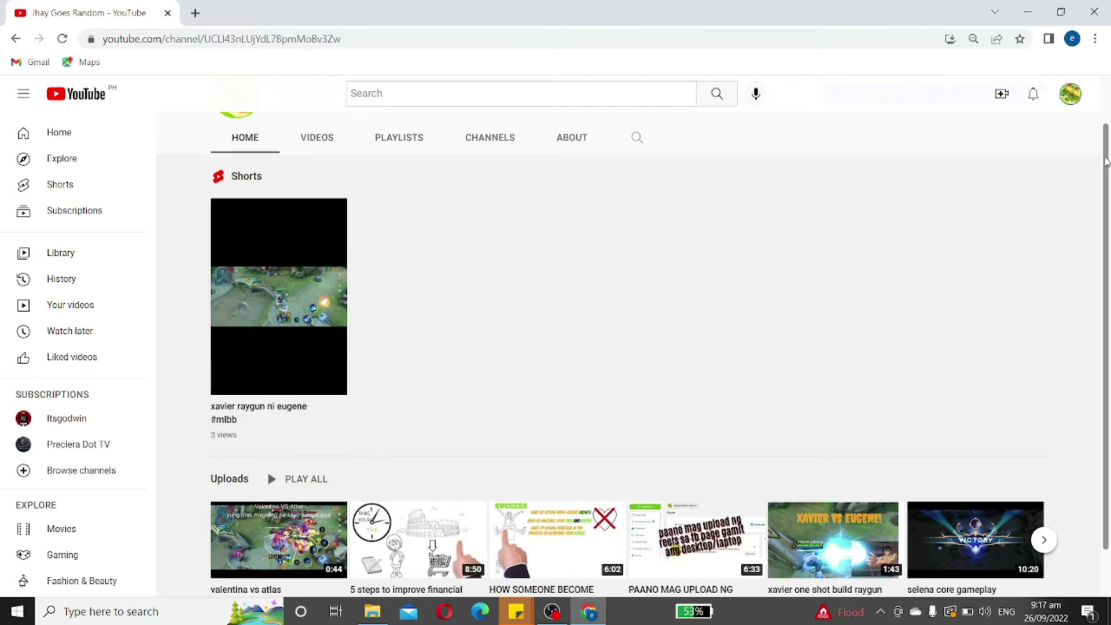
scroll(1106, 162, up, 1)
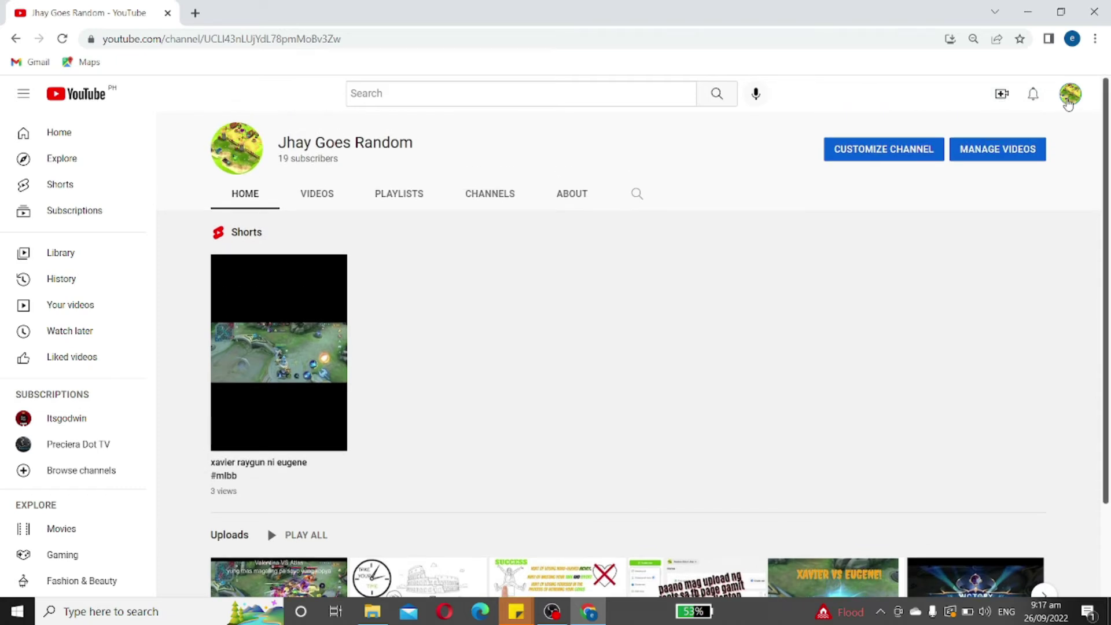
- Go to YouTube Studio and show the channel's list of video content
click(1069, 103)
click(939, 209)
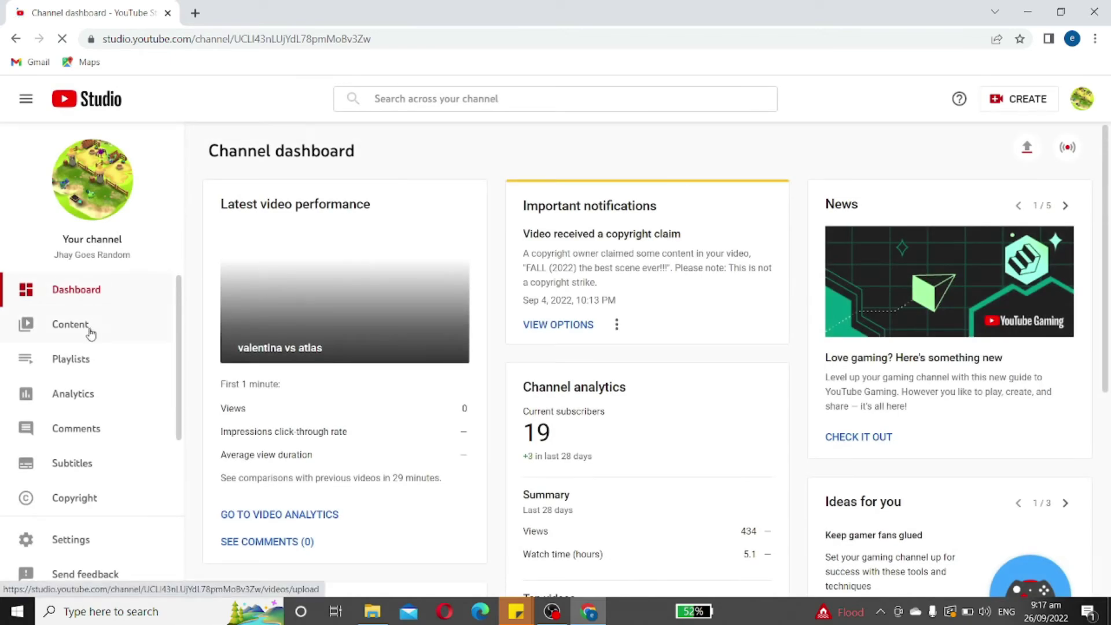
click(91, 334)
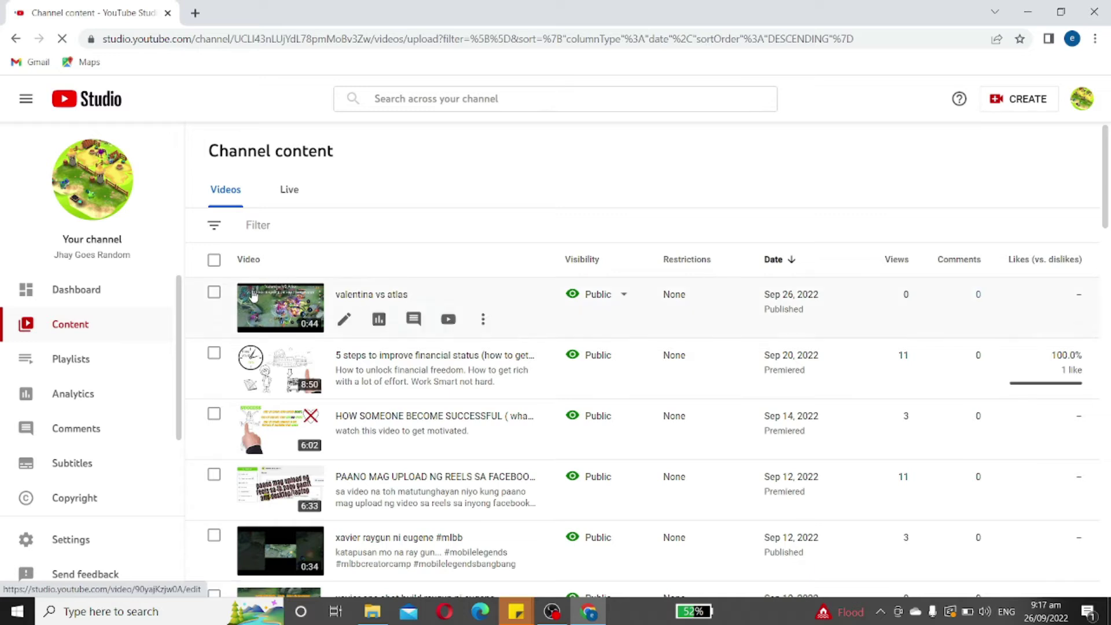
- Delete the "valentina vs atlas" video forever, acknowledging that the deletion is permanent
click(214, 292)
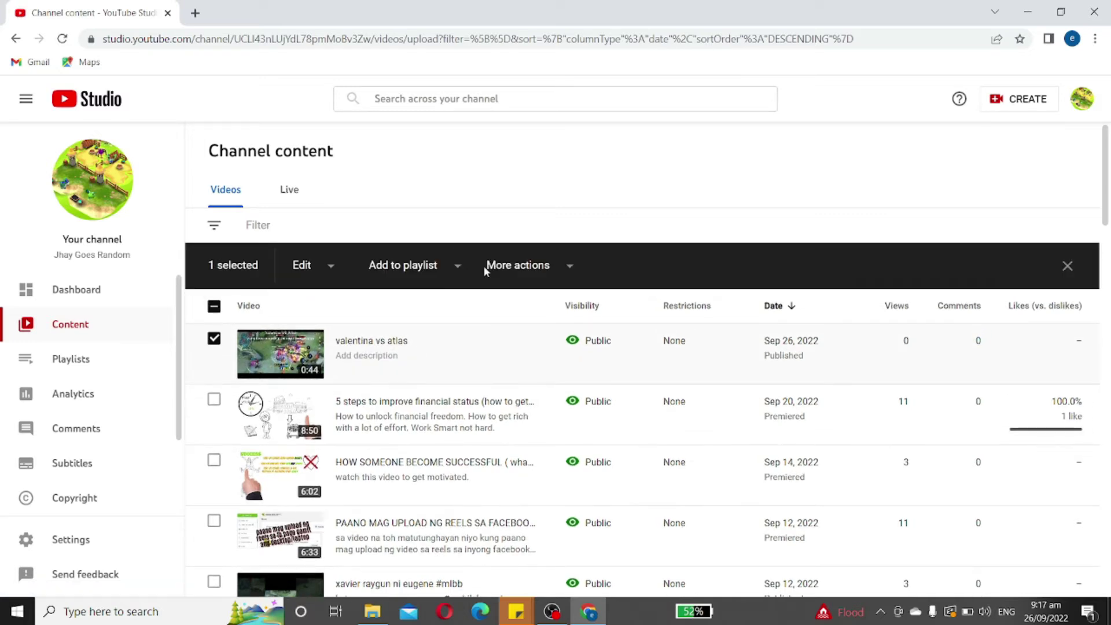
click(570, 266)
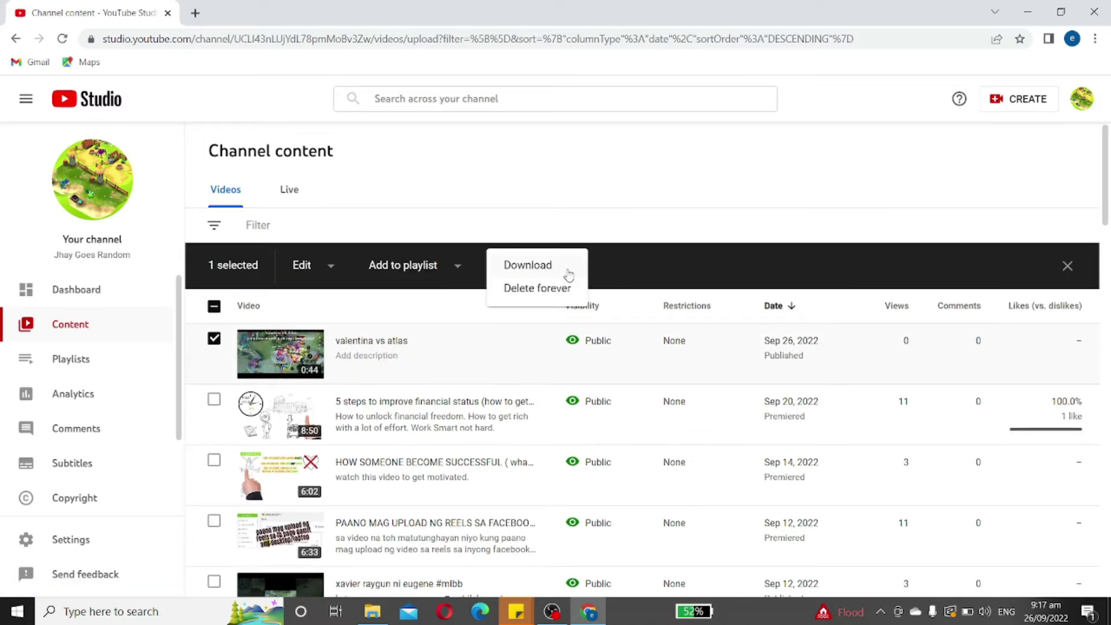
click(557, 288)
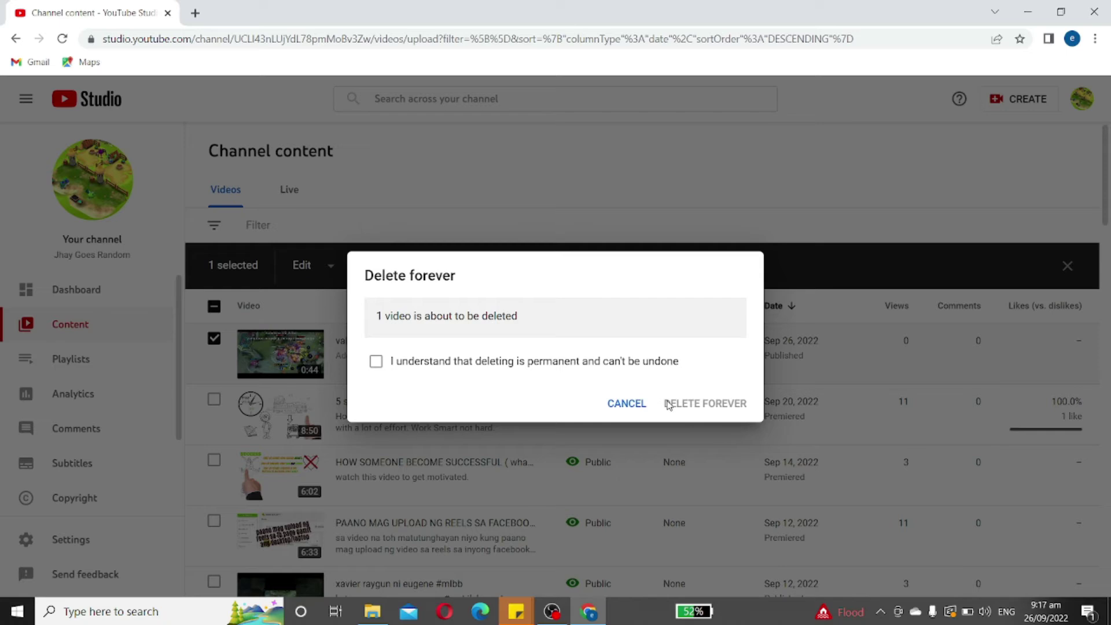
click(377, 362)
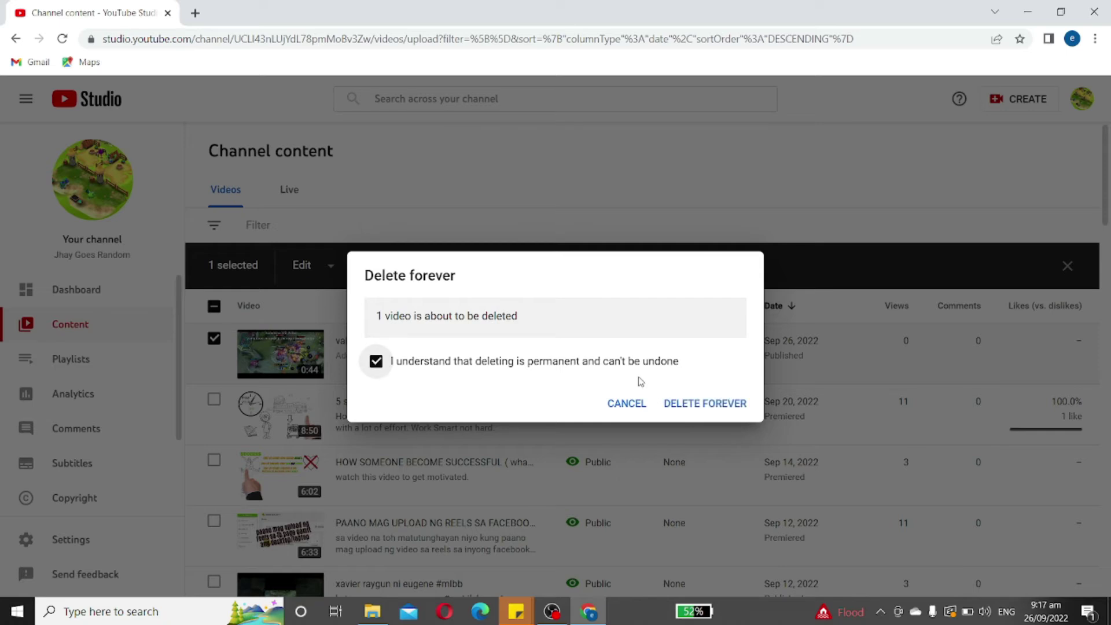
click(708, 405)
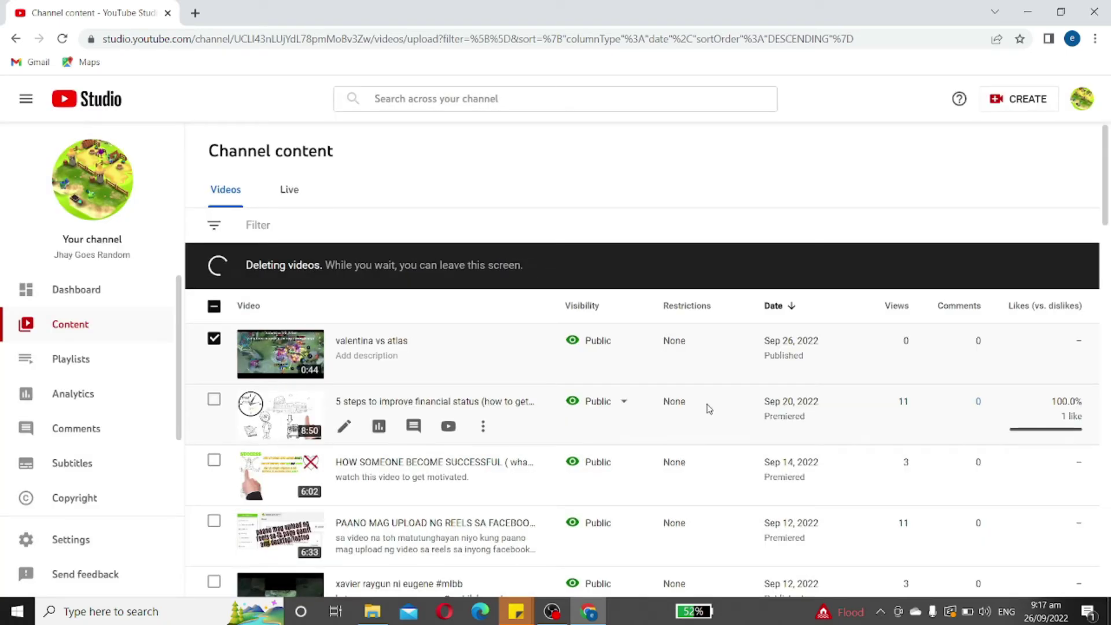
- Close the browser window and launch Wondershare Filmora X from the desktop
click(1093, 14)
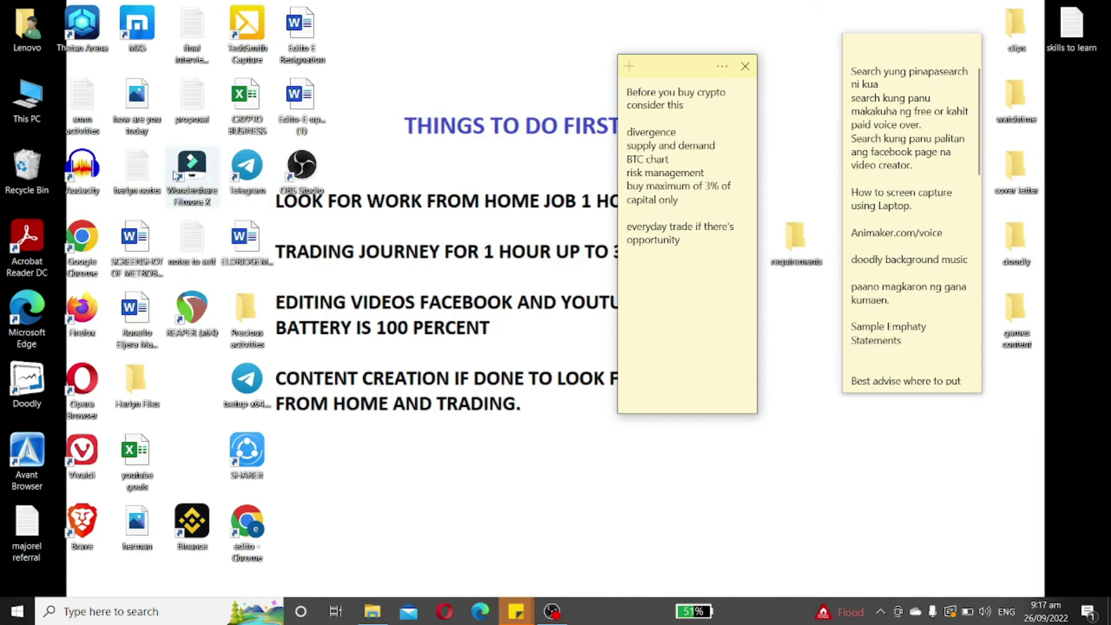
double_click(200, 175)
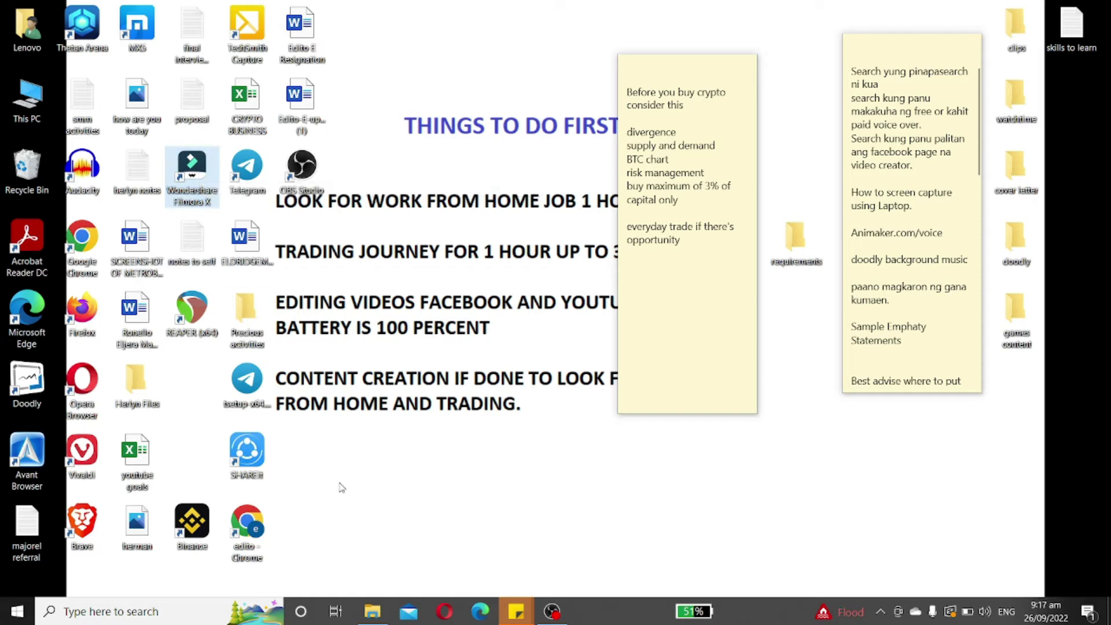
- Examine the video details, such as frame width and height, of the "valentina vs atlas" file in the Output folder
click(373, 613)
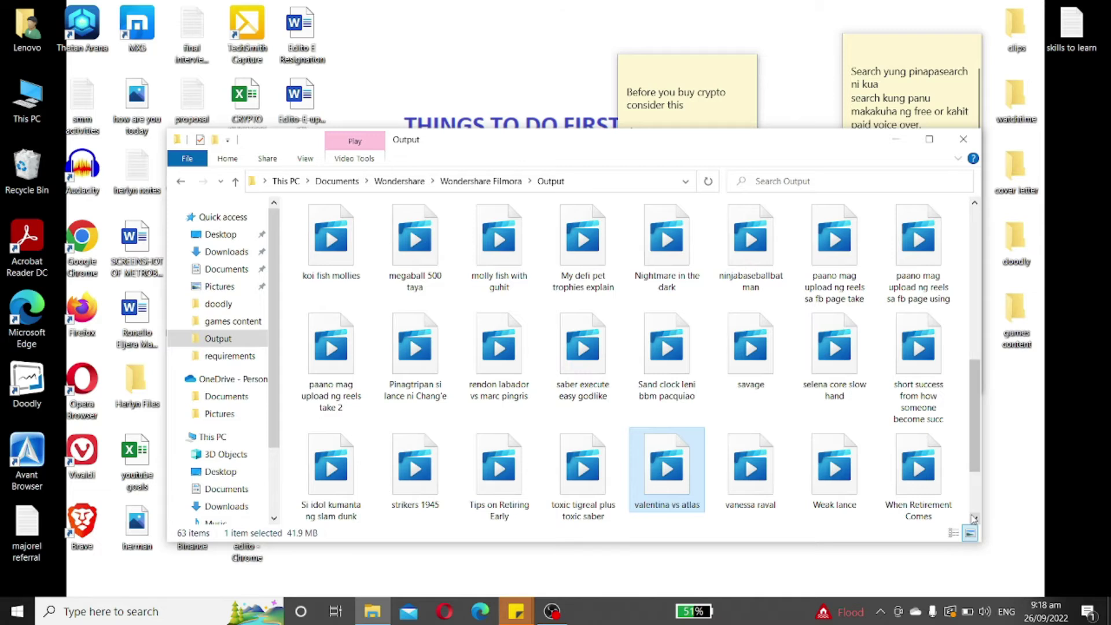
click(974, 520)
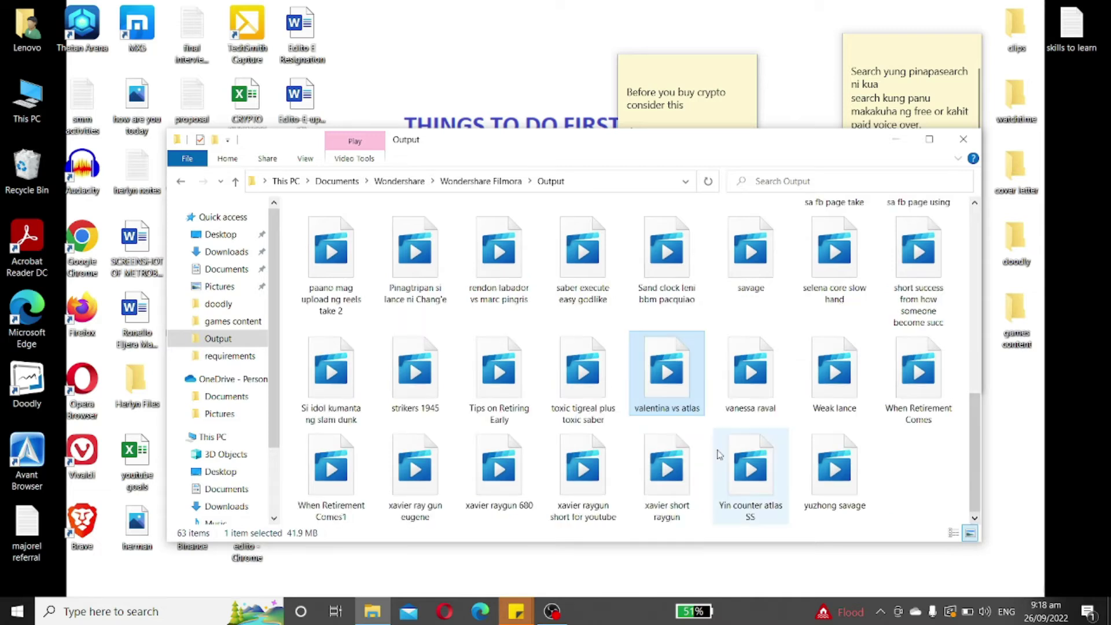
right_click(638, 378)
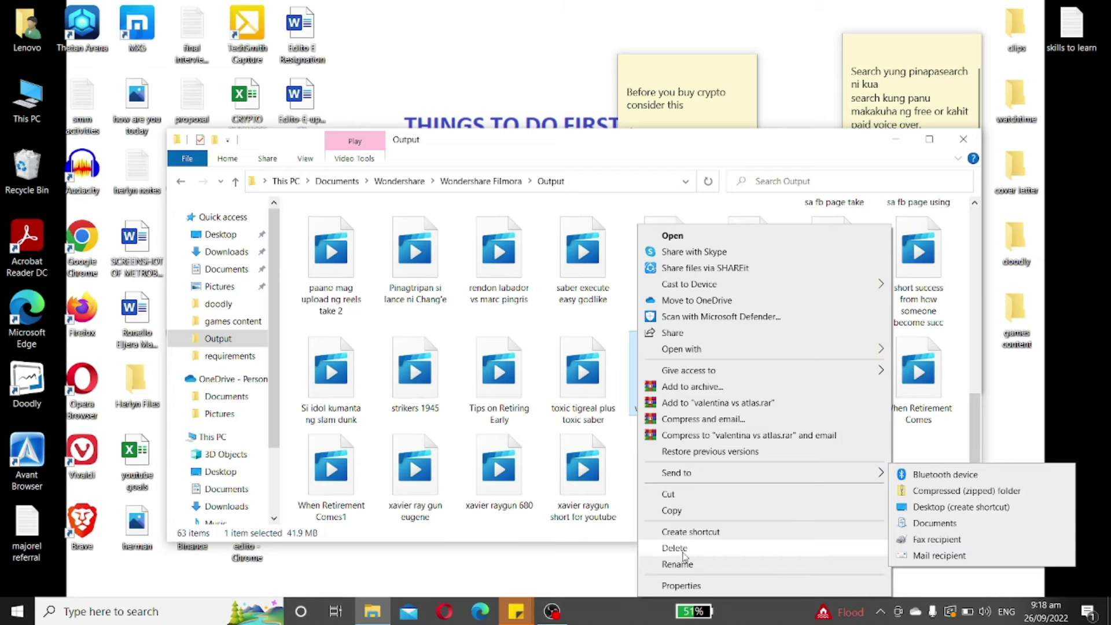
click(689, 586)
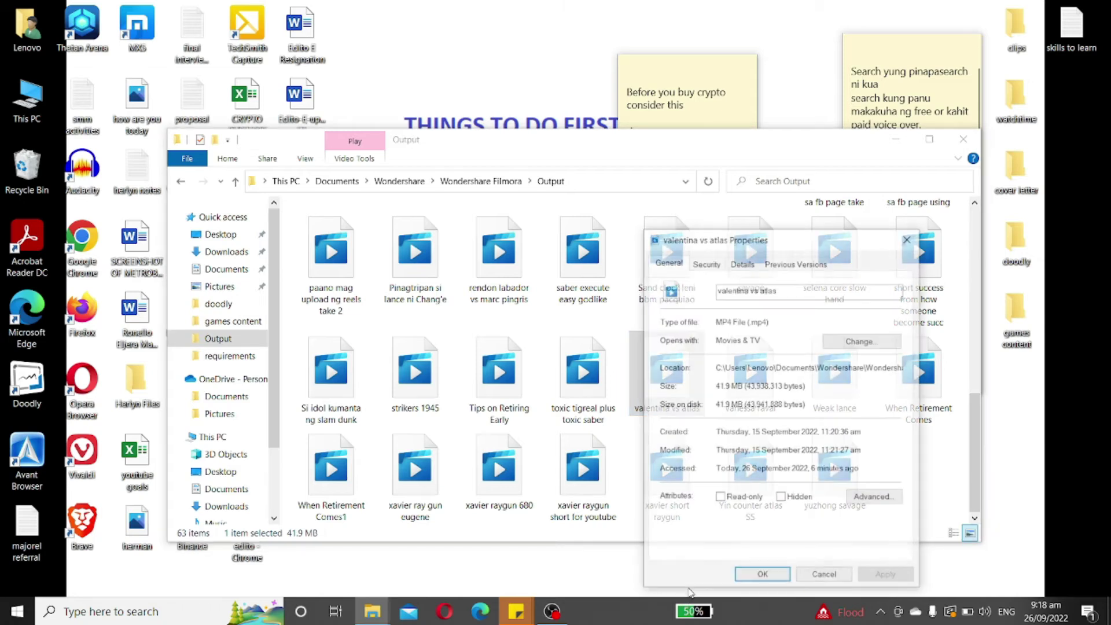
click(743, 263)
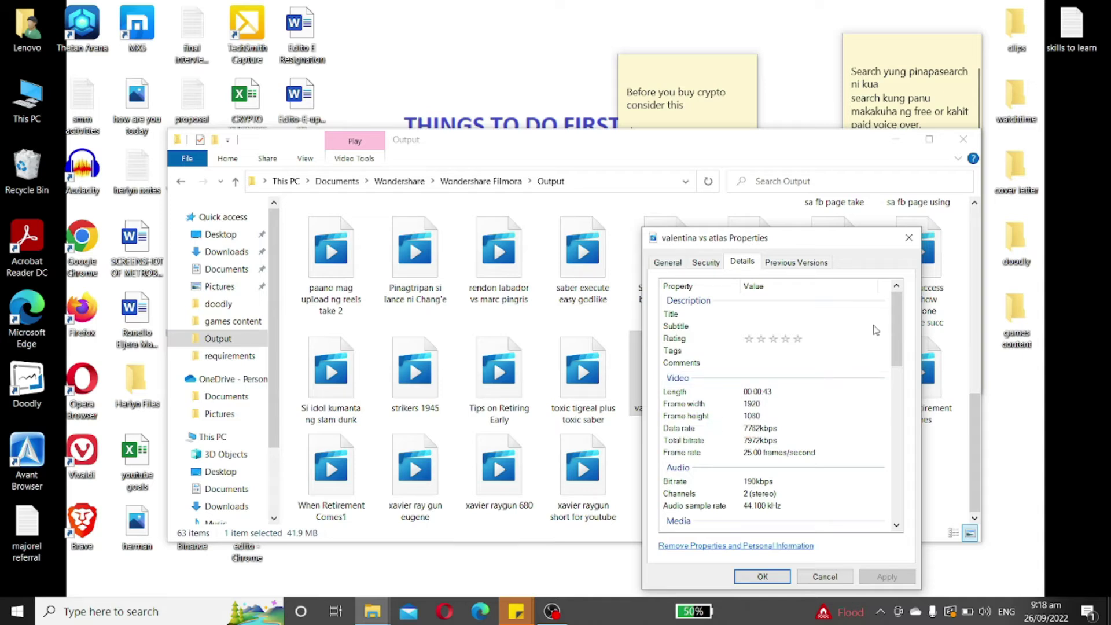
click(913, 244)
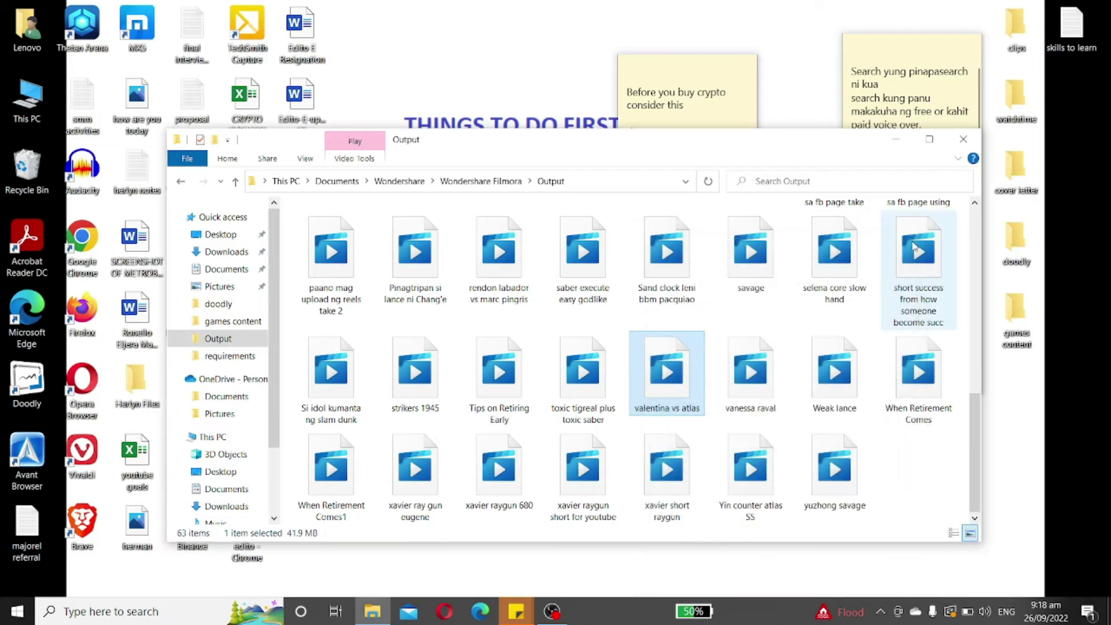
click(895, 139)
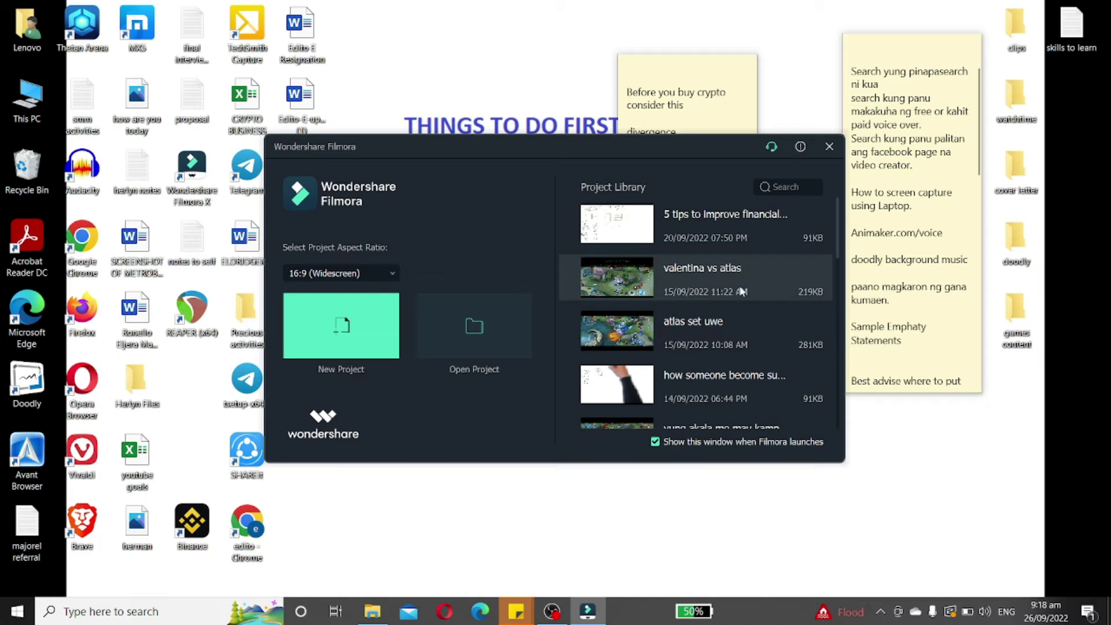
- View the timeline of the existing "valentina vs atlas" project in Filmora and close the program
double_click(629, 286)
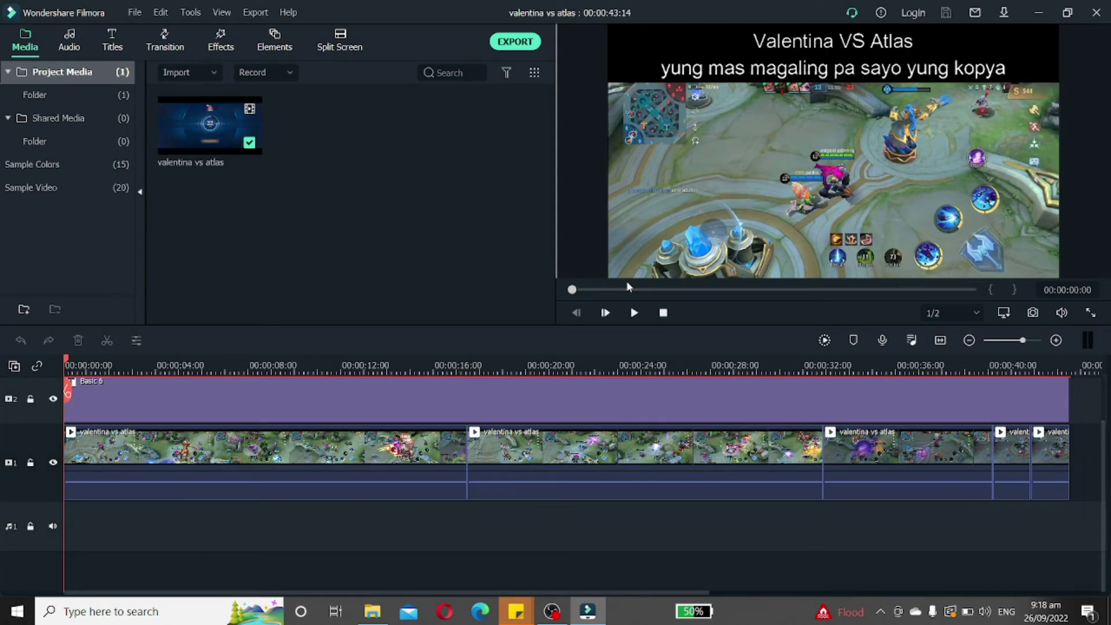
click(332, 444)
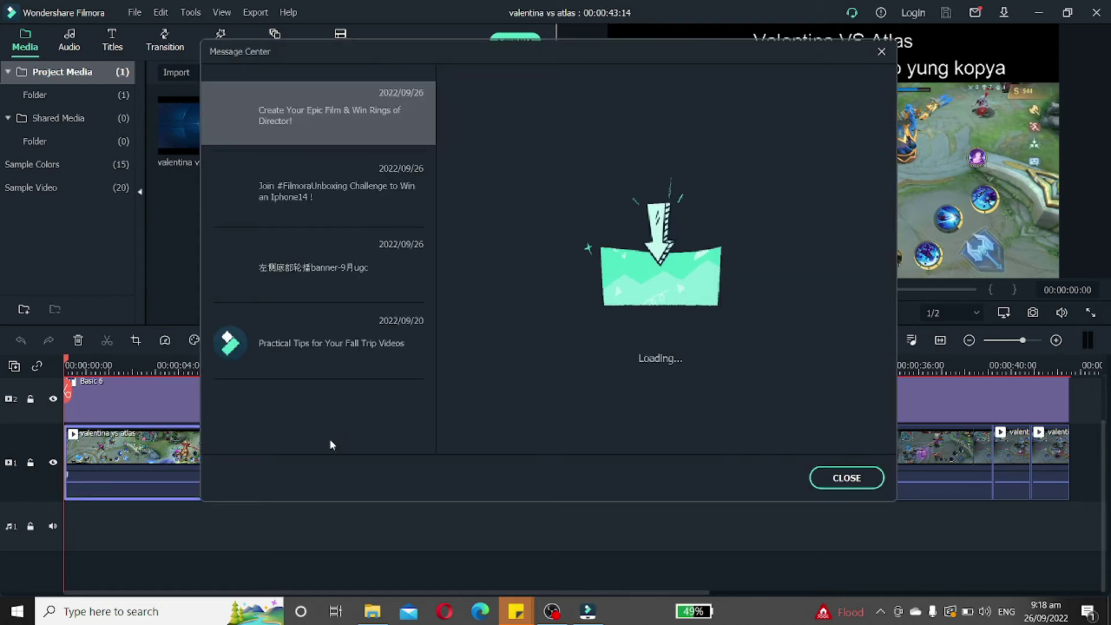
click(848, 478)
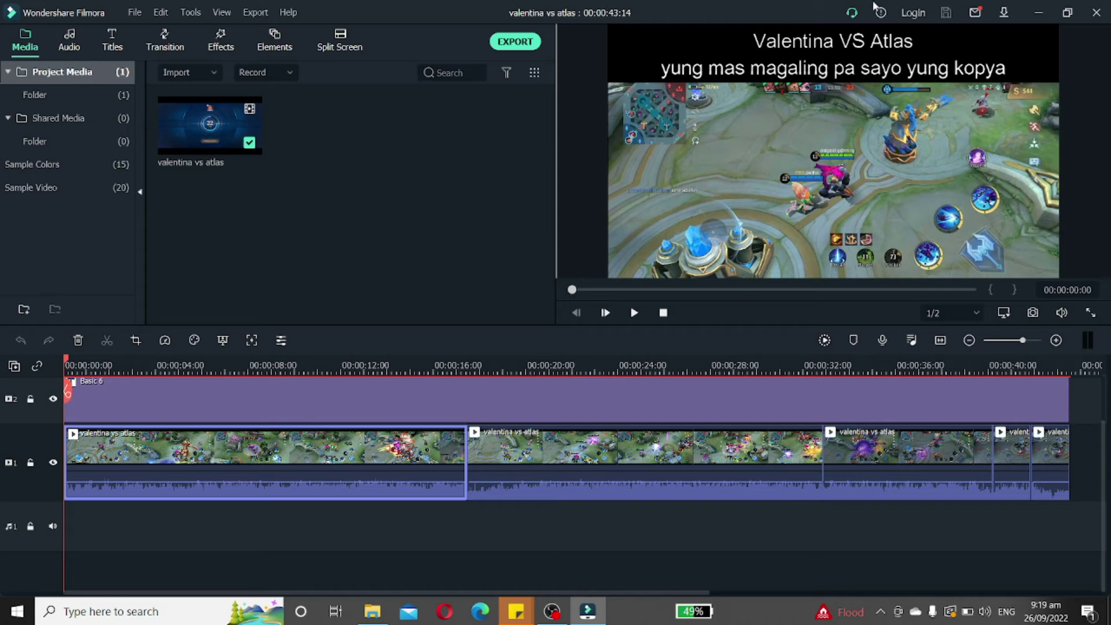
click(1097, 12)
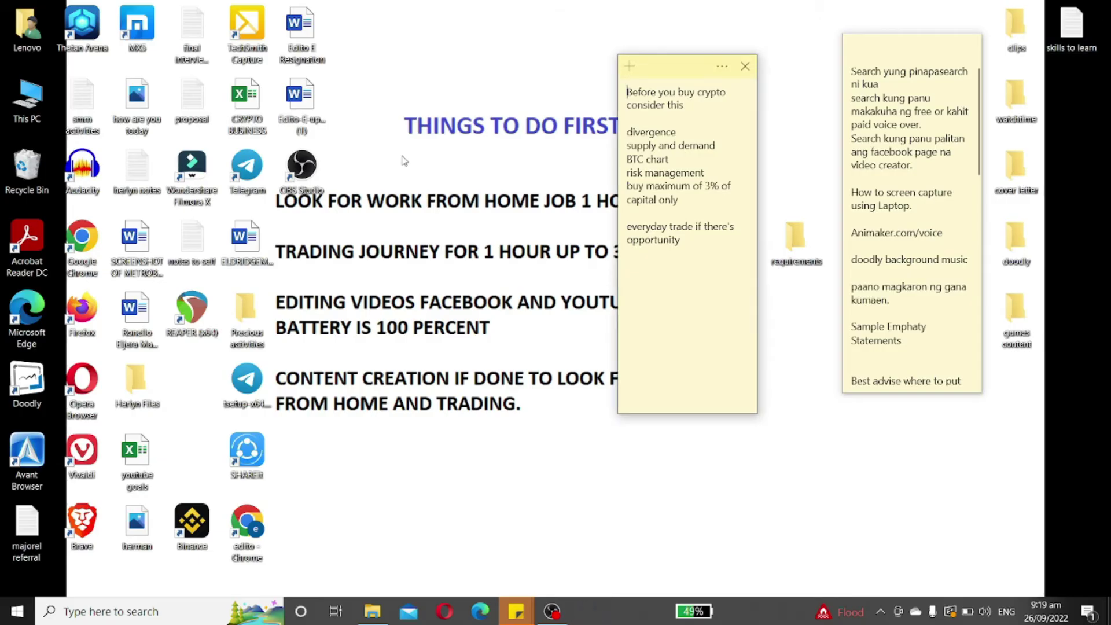
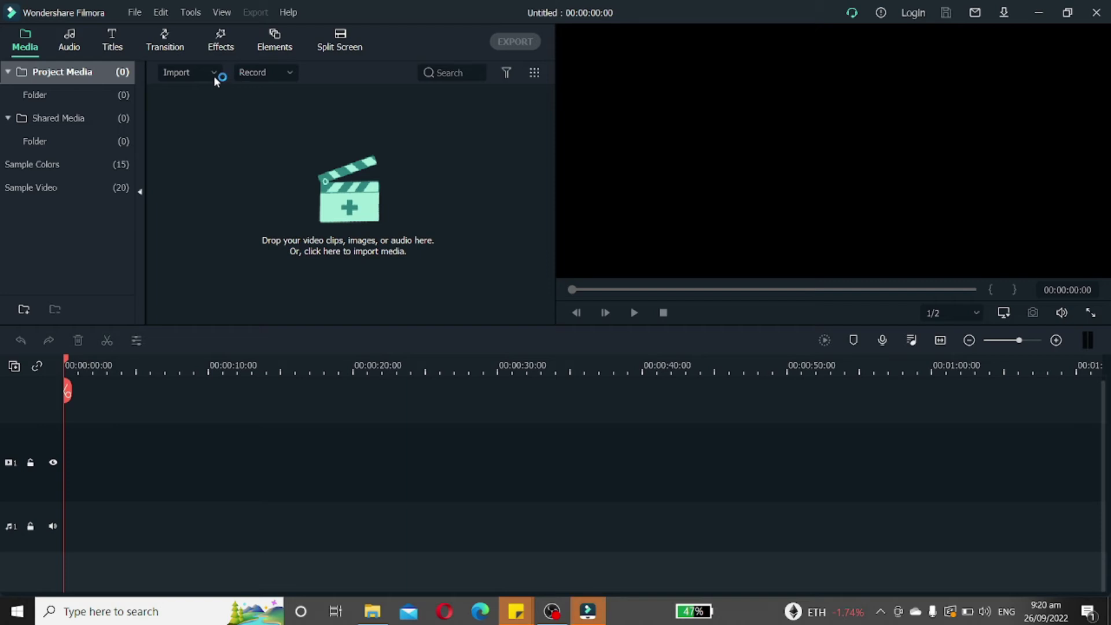
- Import the "valentina vs atlas" video from the Output folder into the new project and place it on the timeline
click(216, 94)
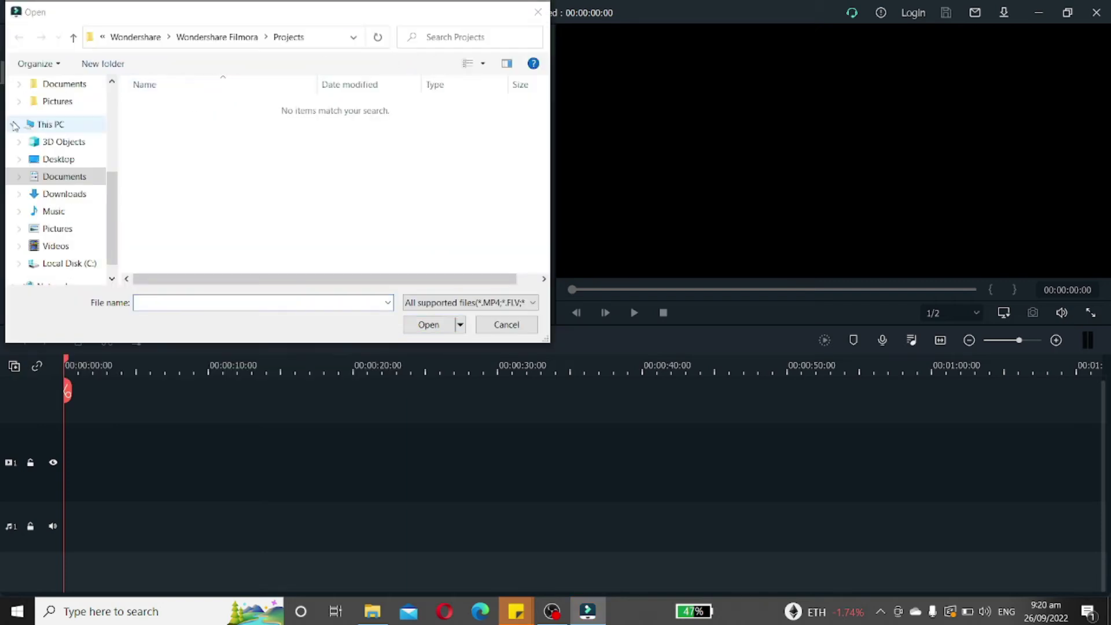
scroll(115, 84, up, 3)
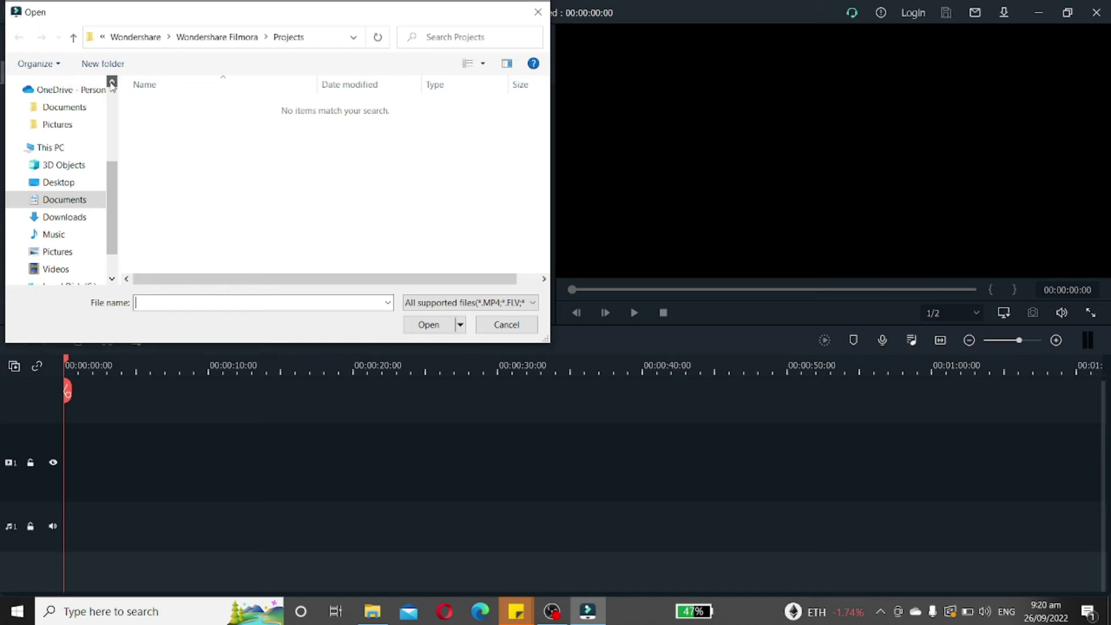
click(79, 92)
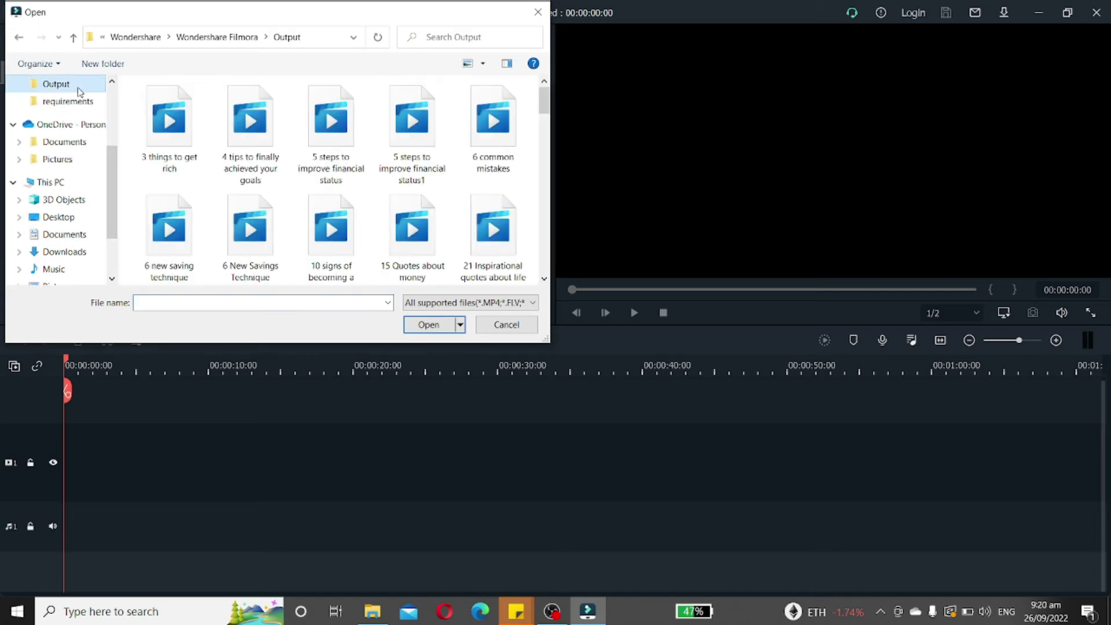
drag(544, 280, 544, 280)
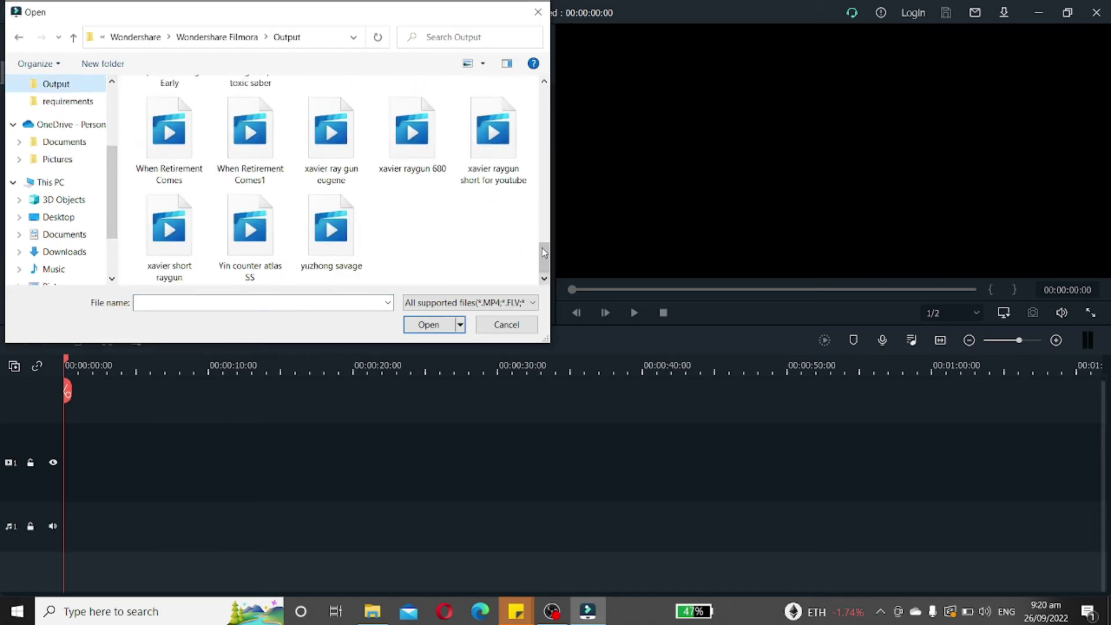
click(544, 81)
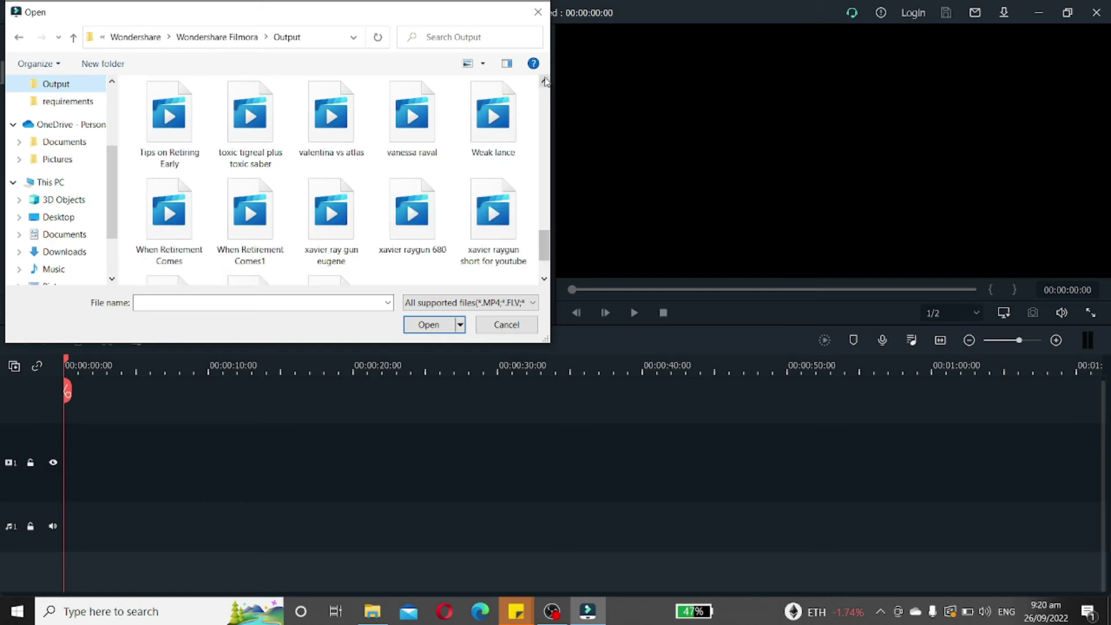
click(331, 116)
click(429, 325)
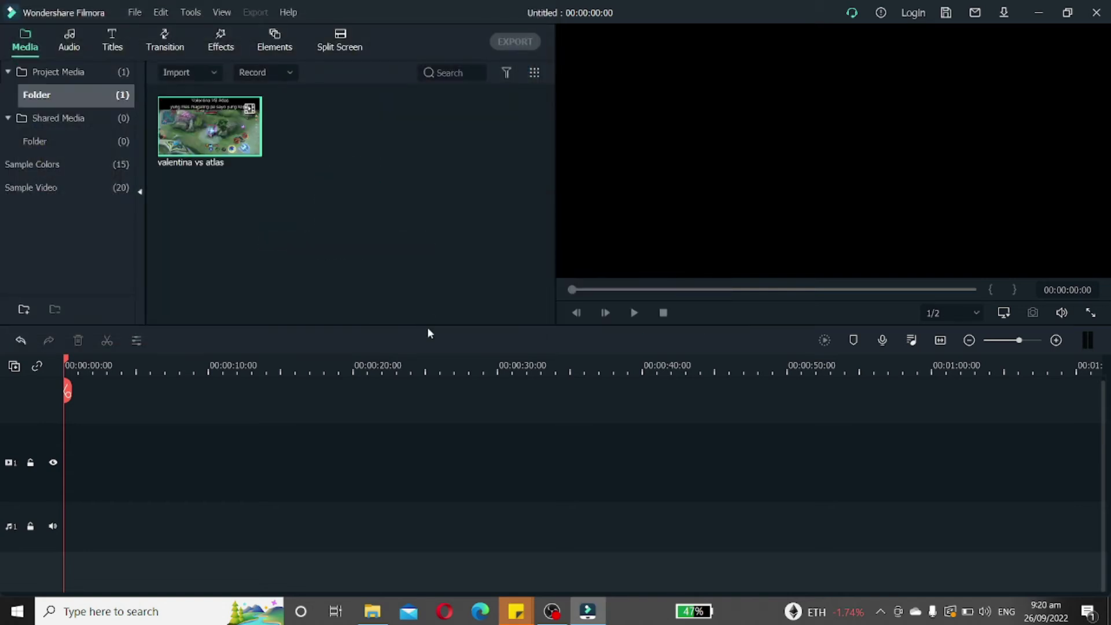
click(249, 145)
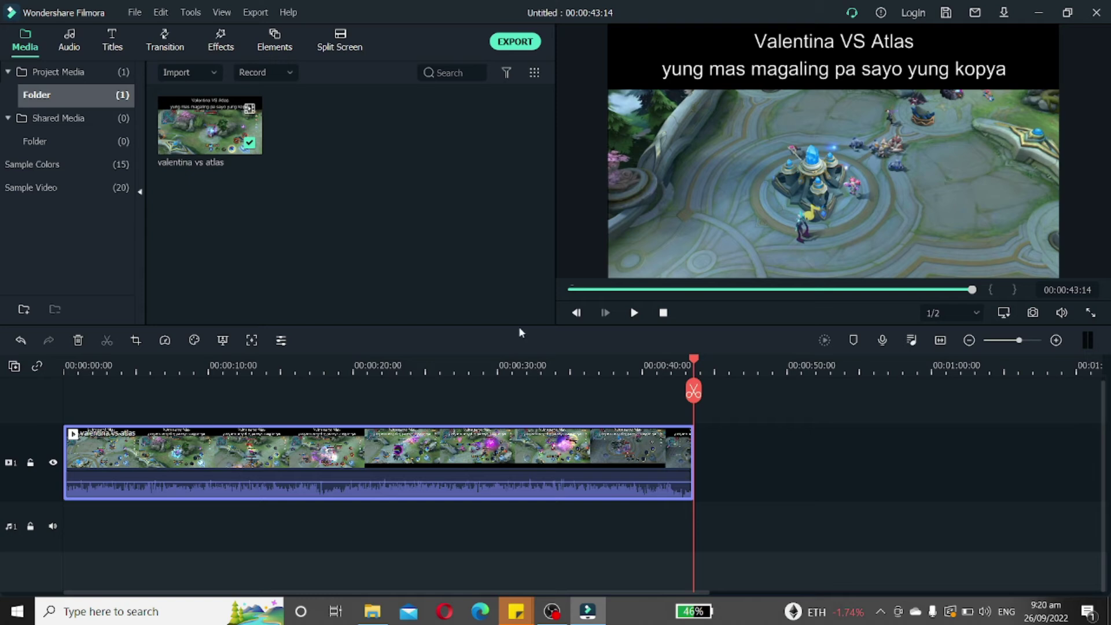
click(572, 292)
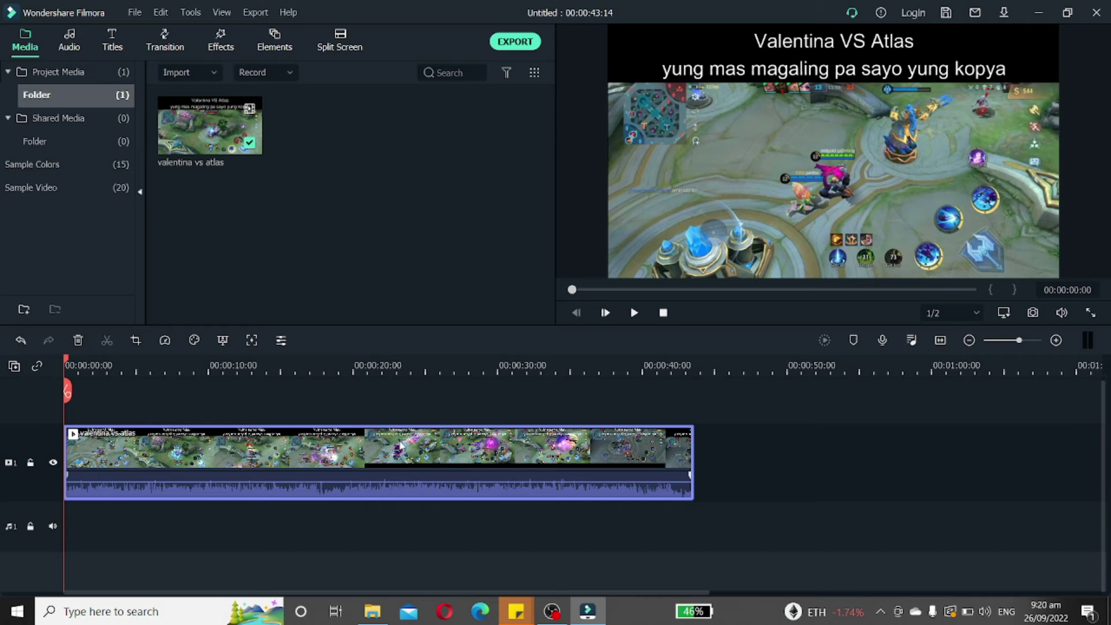
- Change the project's aspect ratio to Custom and set its resolution width to 680
click(1007, 315)
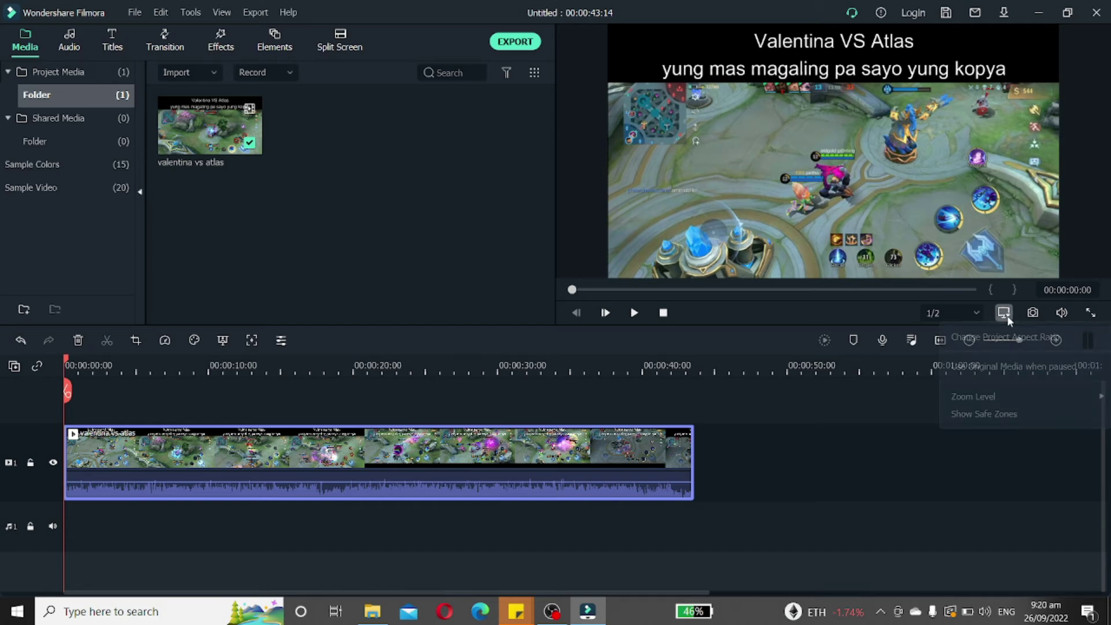
click(1009, 336)
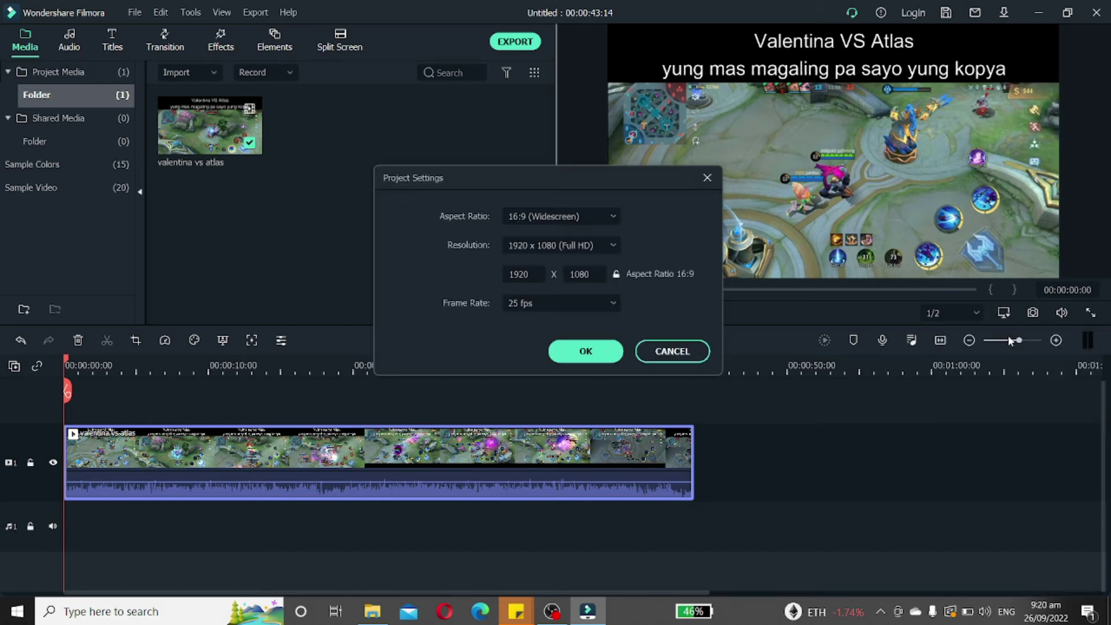
click(564, 217)
click(530, 359)
click(533, 275)
double_click(535, 275)
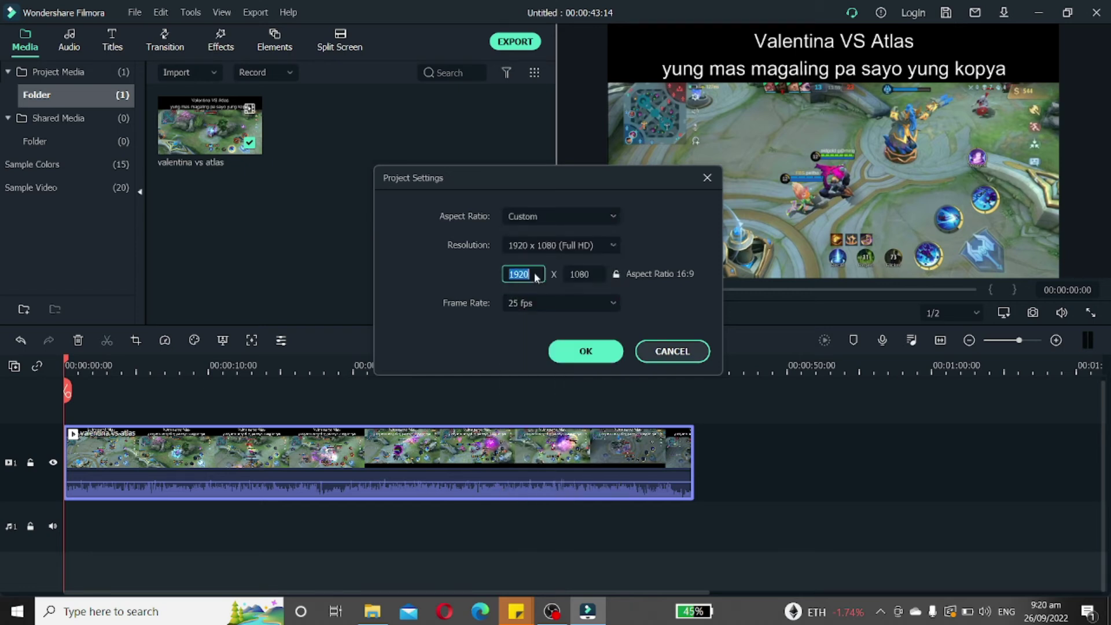
text(680)
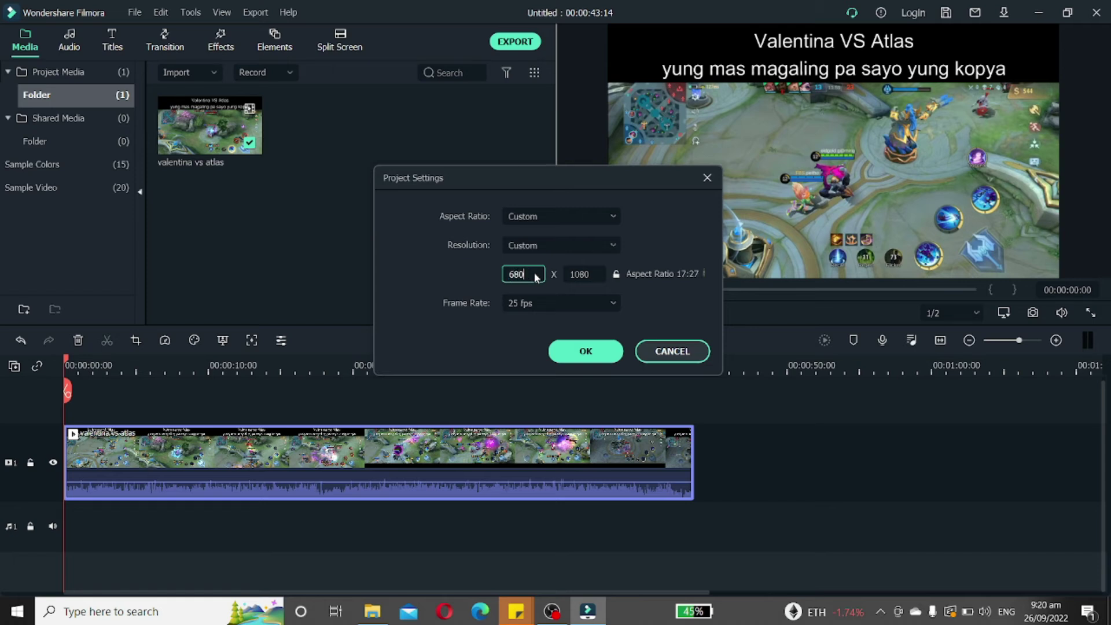
click(580, 350)
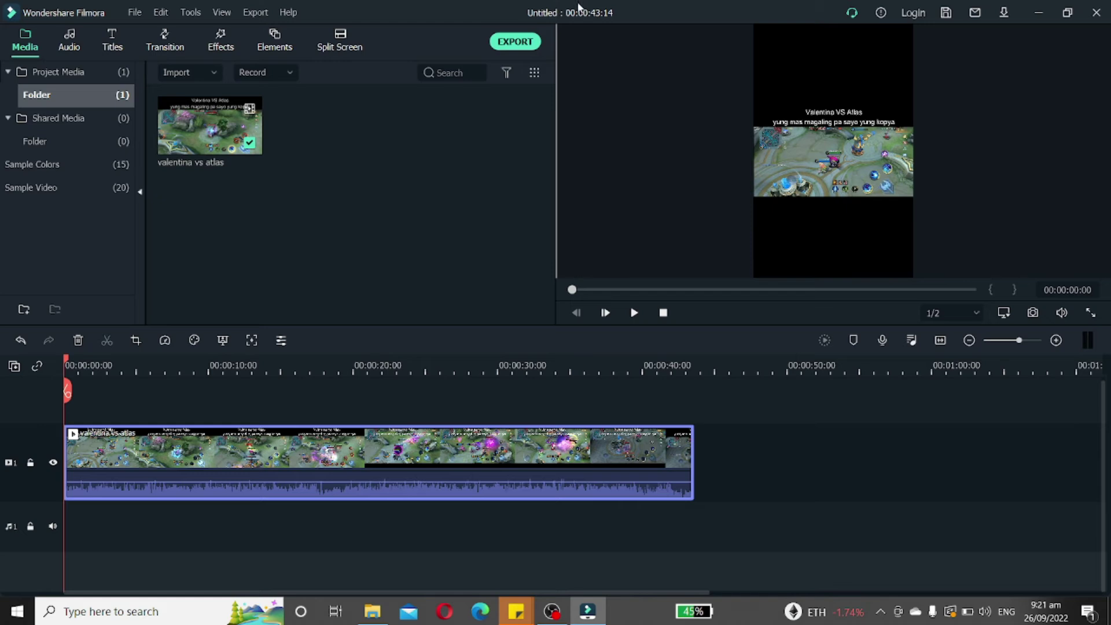
- Export the project to the computer as an MP4 named "valentina vs atlas short" and dismiss the finished export window
click(515, 42)
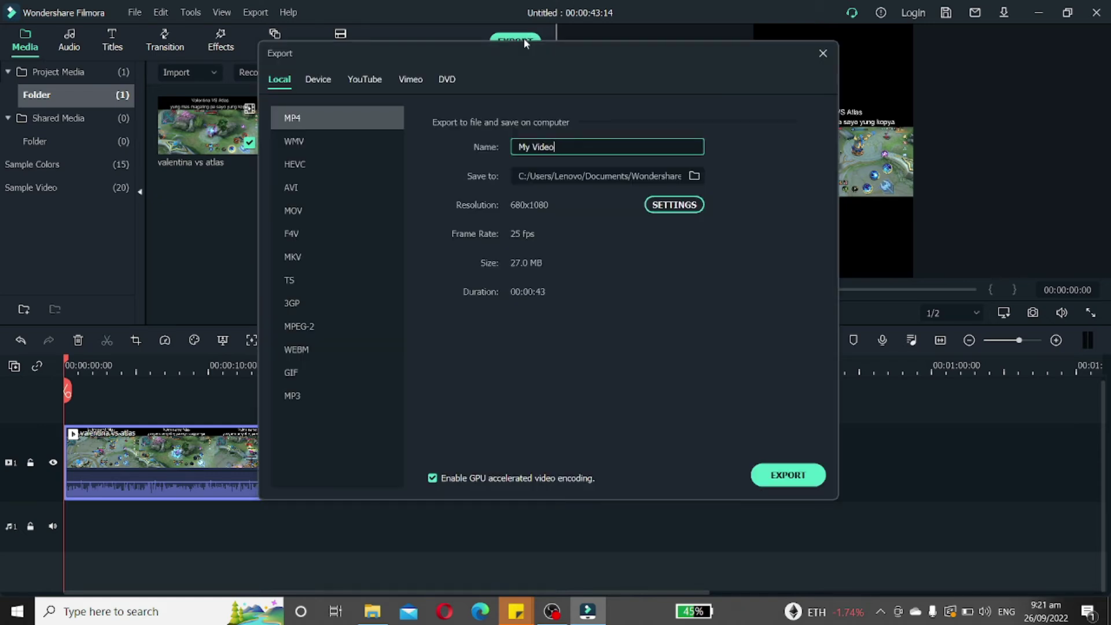
key(BackSpace)
key(BackSpace)
key(BackSpace)
key(BackSpace)
key(BackSpace)
key(BackSpace)
key(BackSpace)
key(BackSpace)
text(valenti)
text(na vs atlas )
text(68)
key(BackSpace)
key(BackSpace)
text(short)
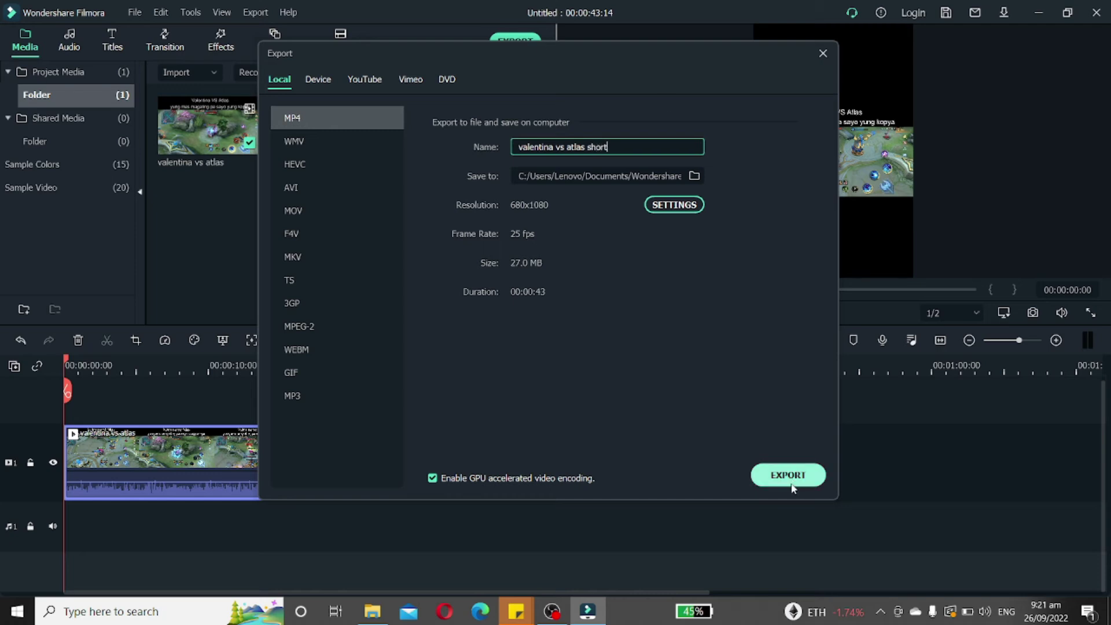
click(788, 476)
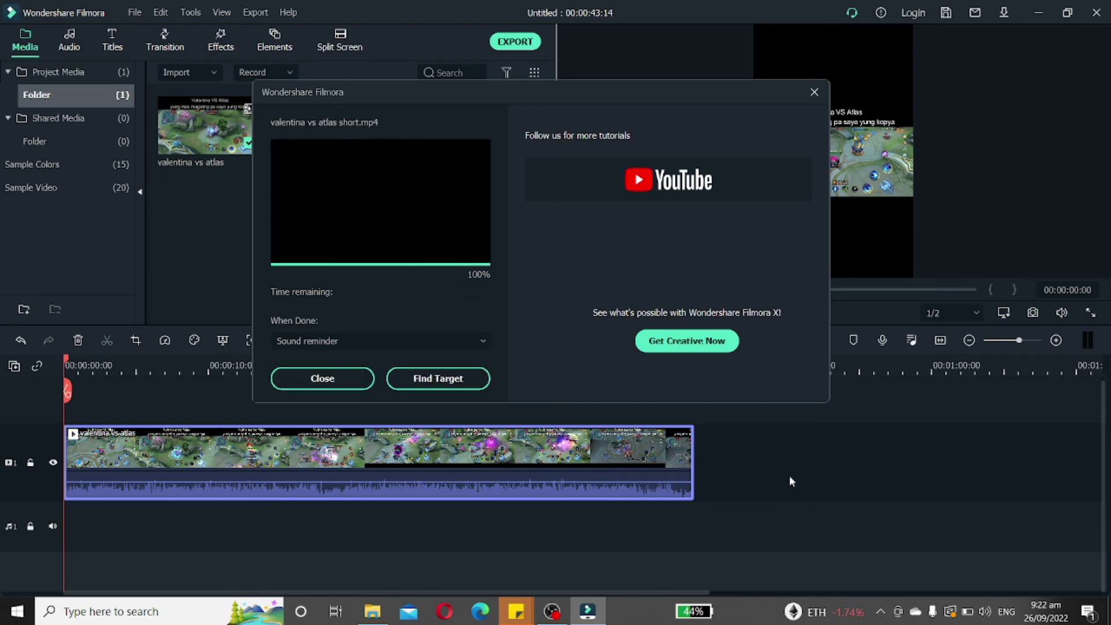
click(350, 379)
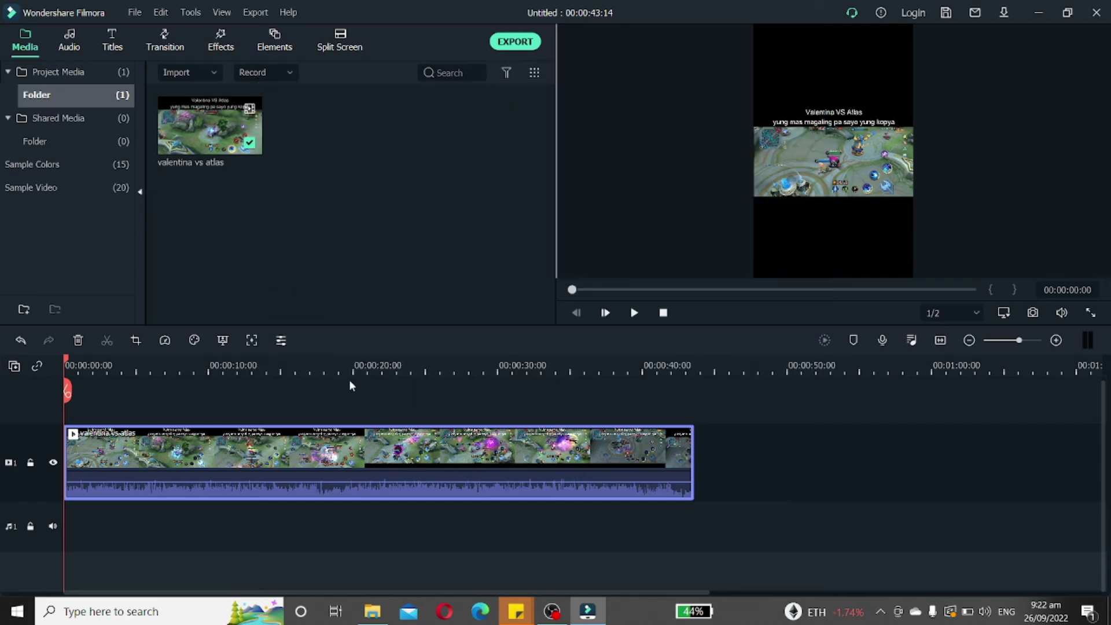
- Close Filmora without saving the project and open YouTube in Chrome
click(1098, 14)
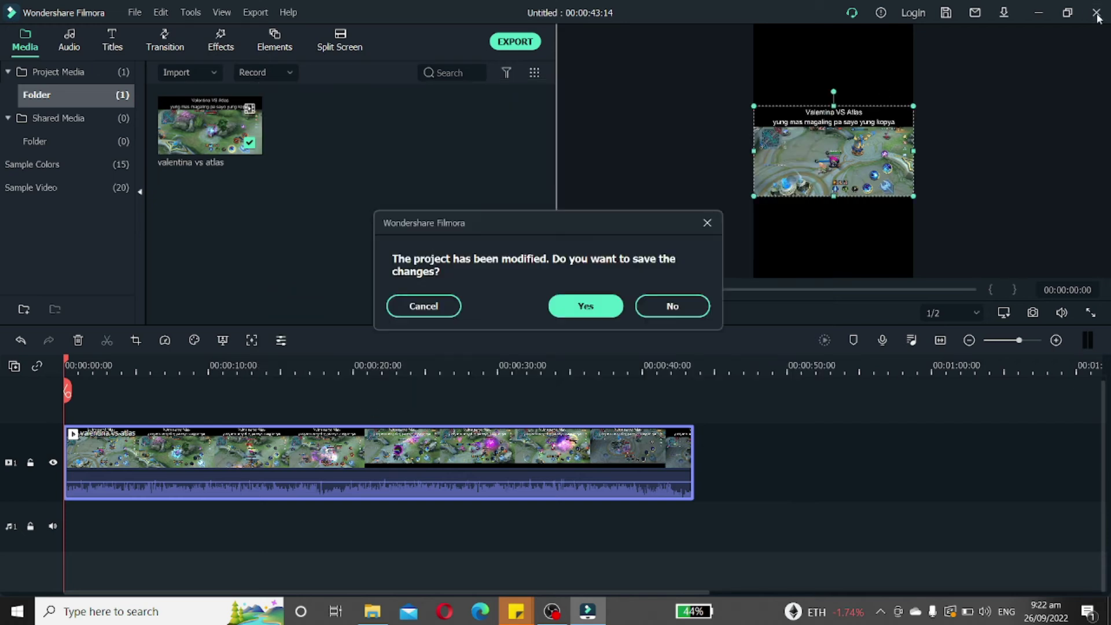
click(657, 310)
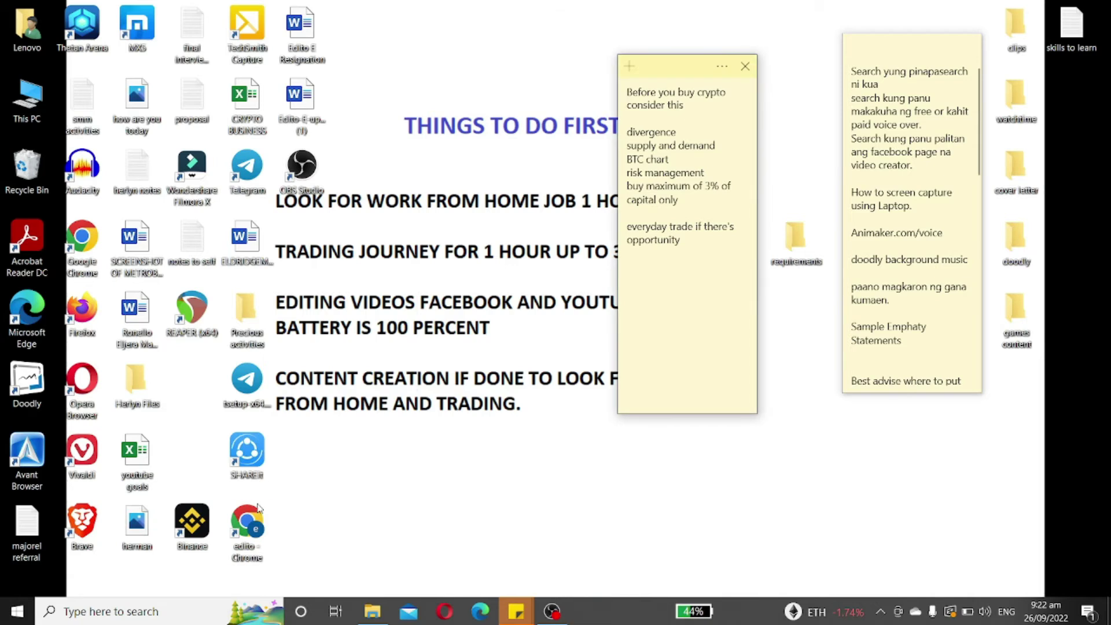
double_click(256, 528)
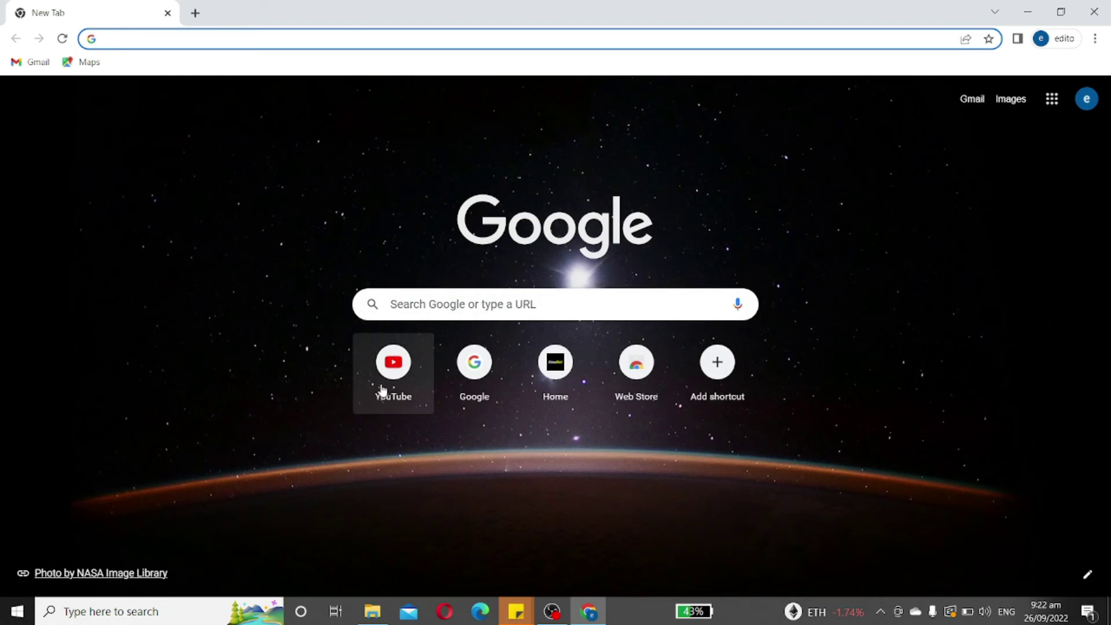
click(382, 391)
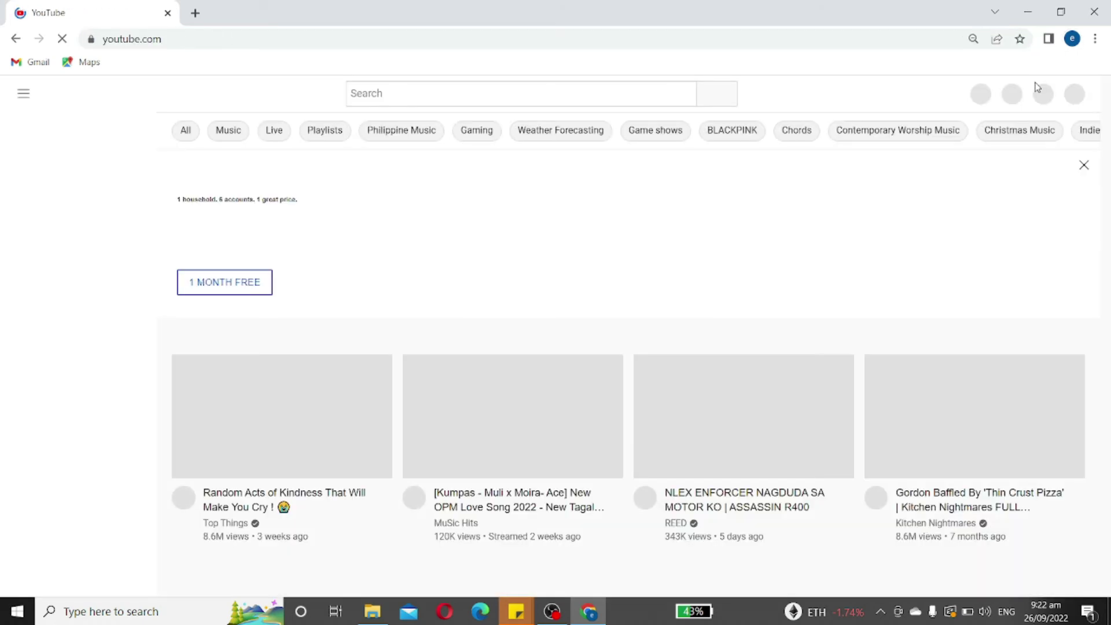
- Start a new video upload on YouTube with the "valentina vs atlas short" file from the Output folder
click(1002, 97)
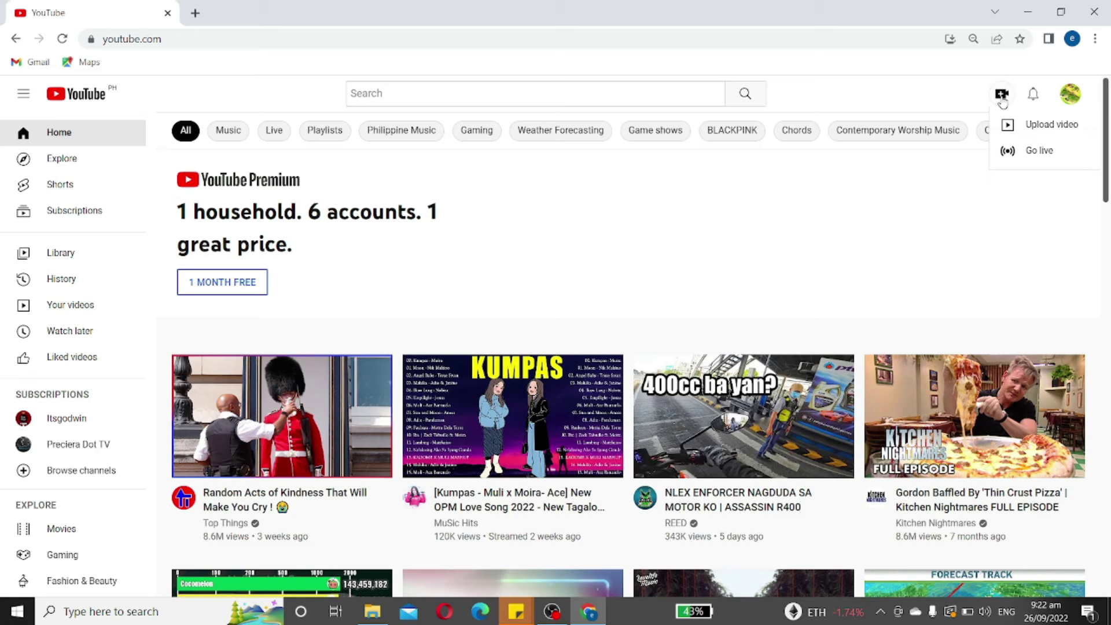
click(1021, 127)
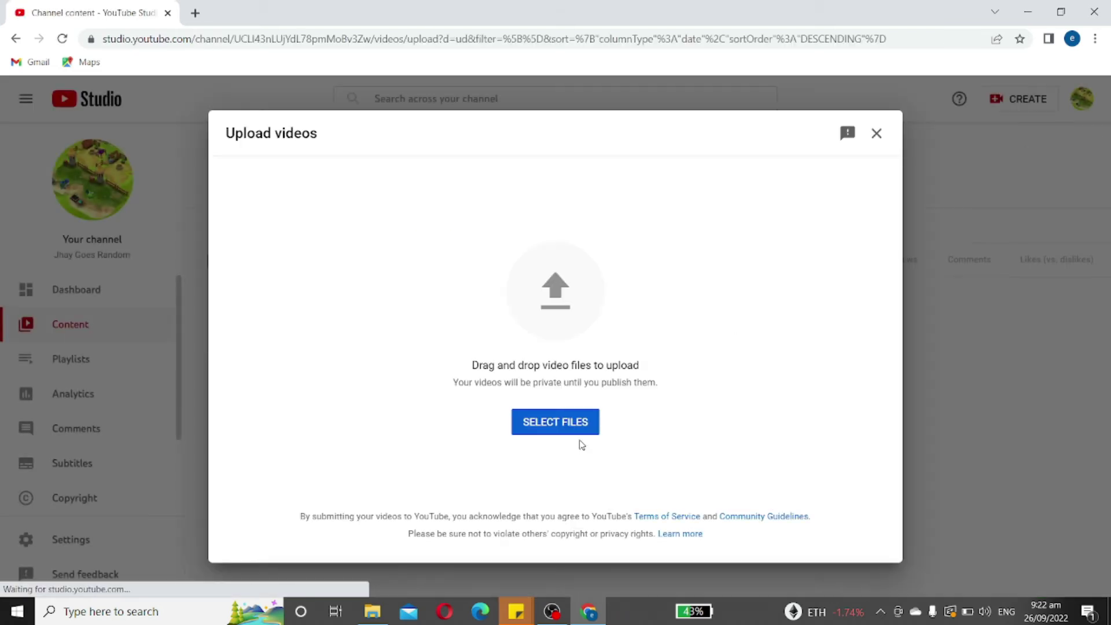
click(568, 430)
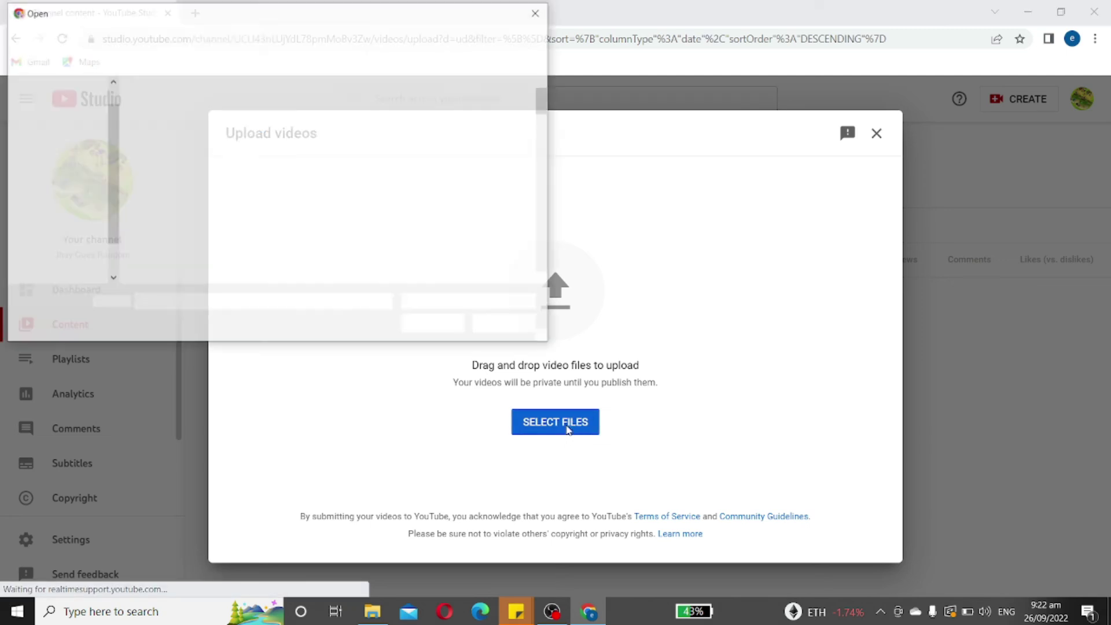
drag(545, 279, 546, 280)
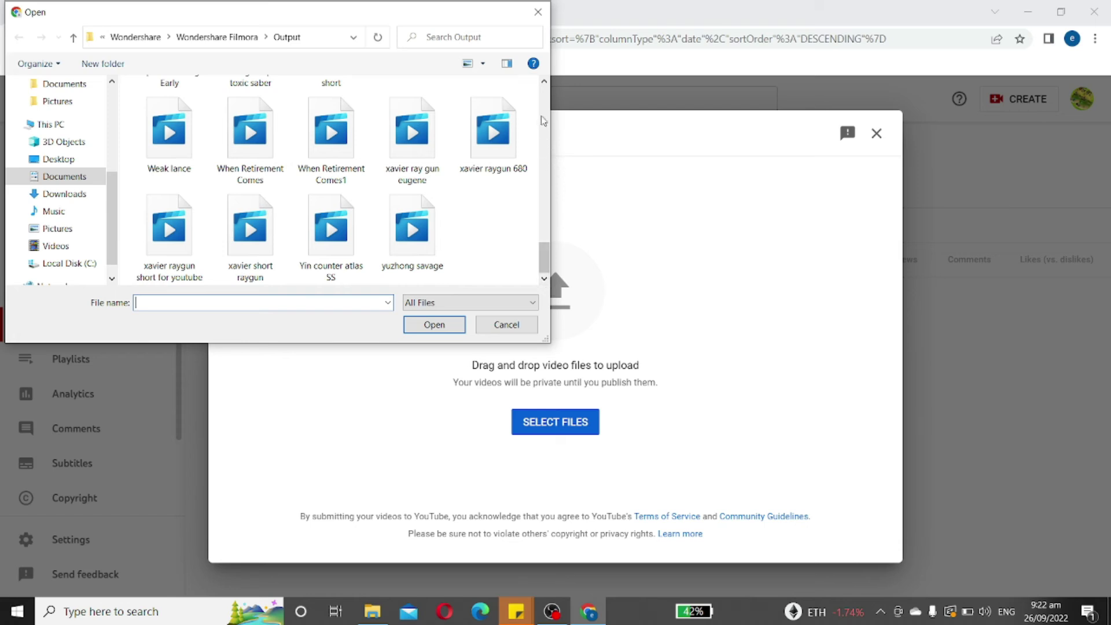
click(545, 81)
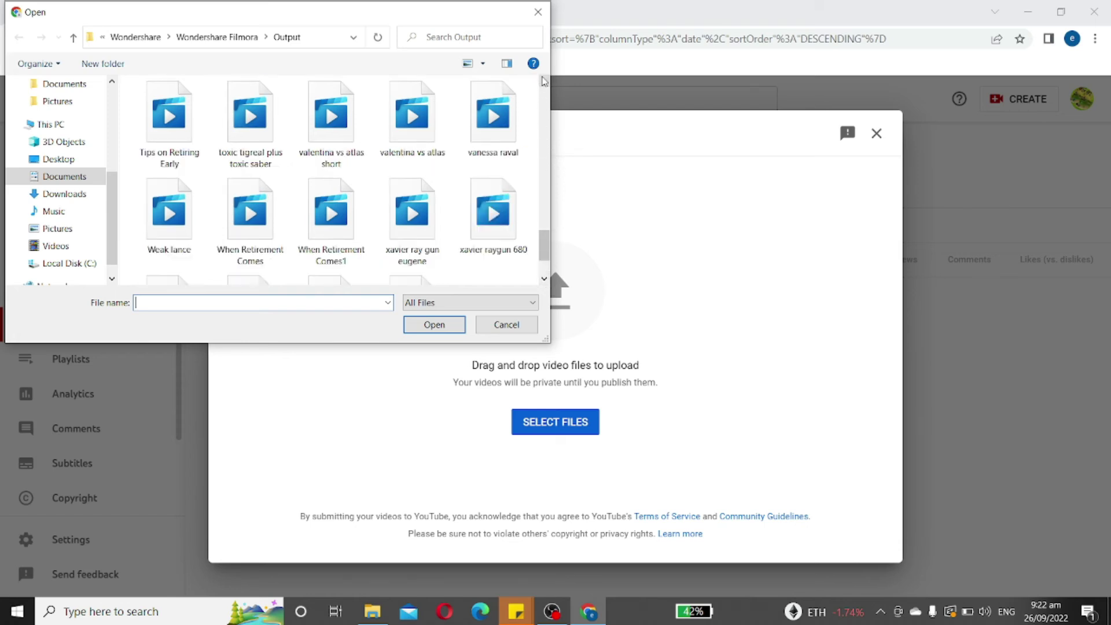
click(344, 138)
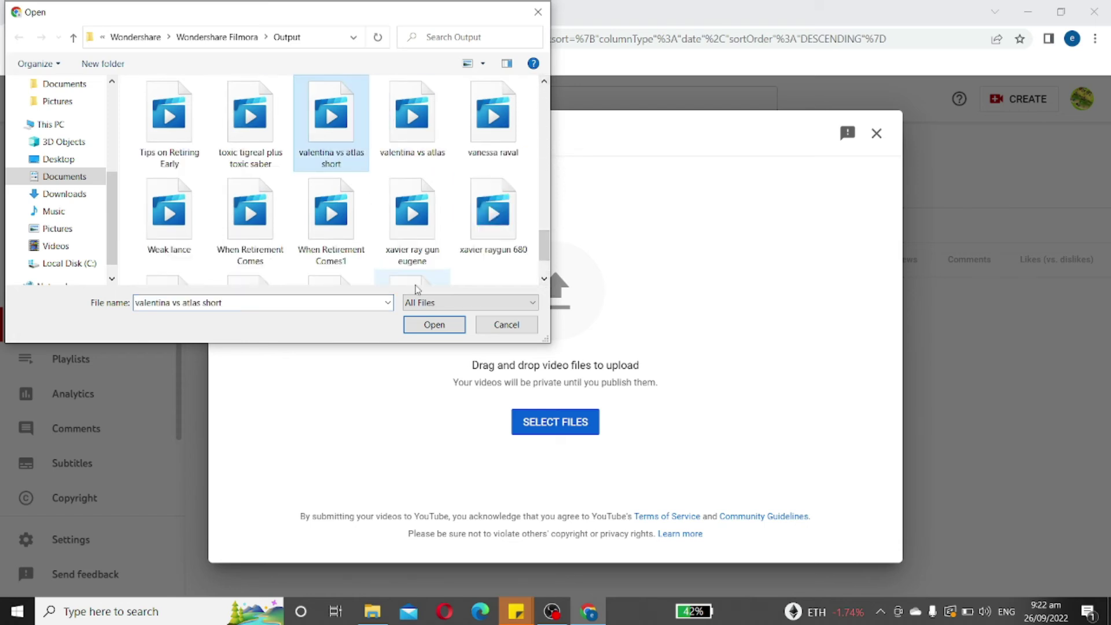
click(428, 323)
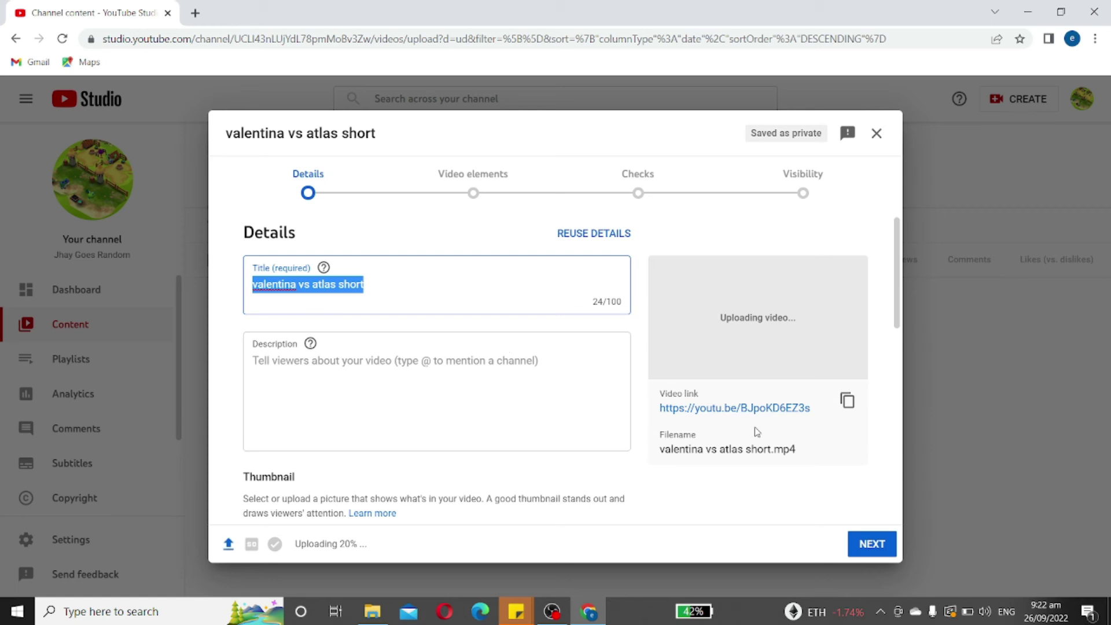
- Check the uploaded video's watch page through its video link during and after processing, closing the page each time
click(770, 410)
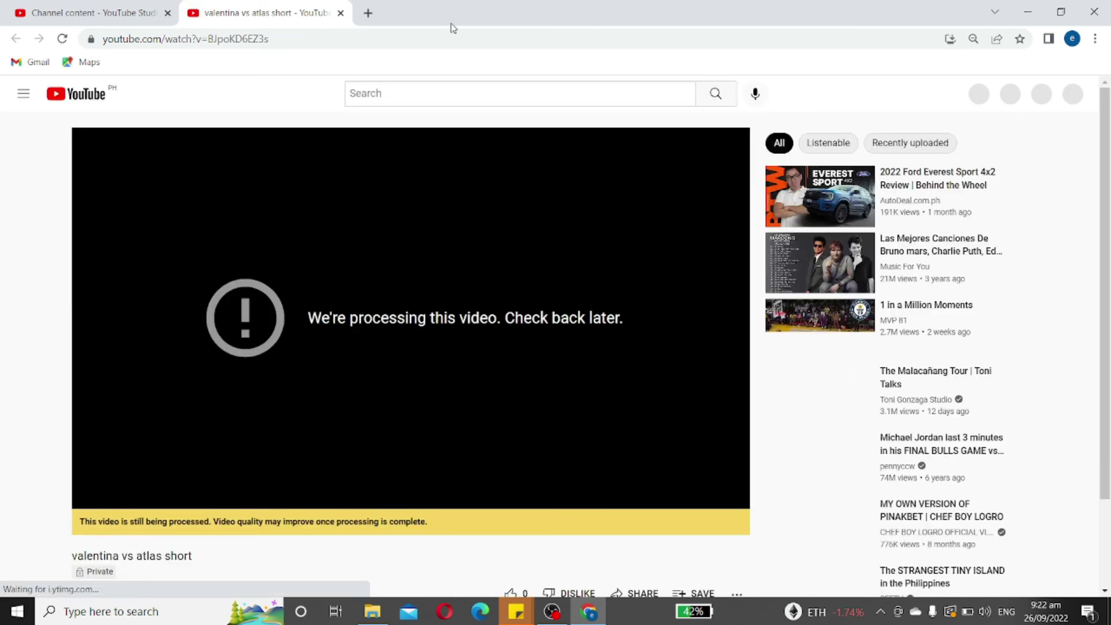
click(341, 14)
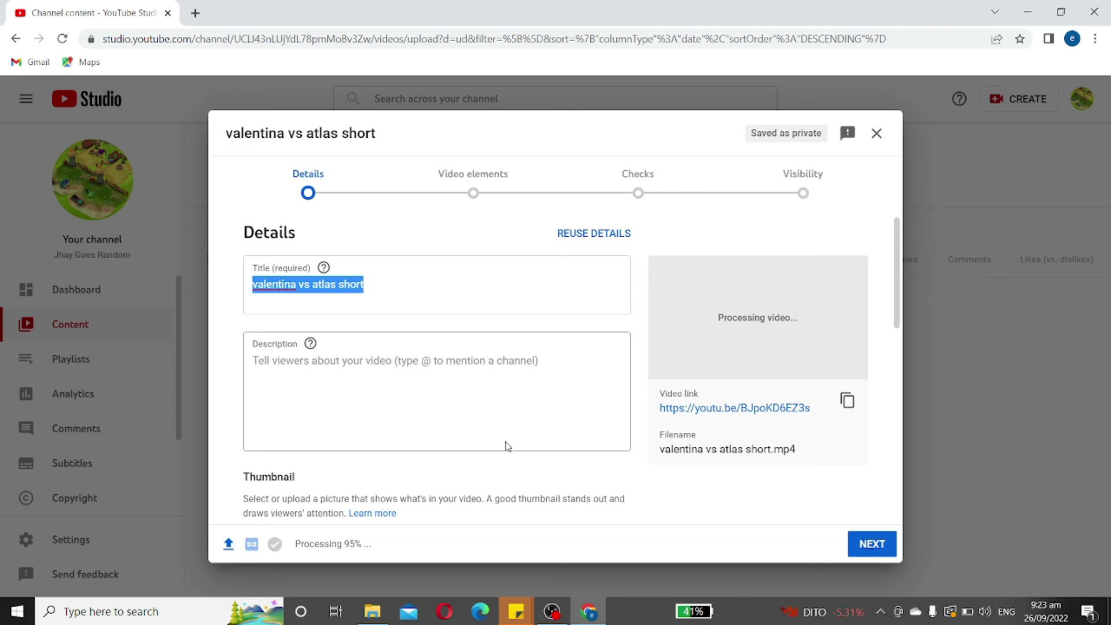
click(735, 409)
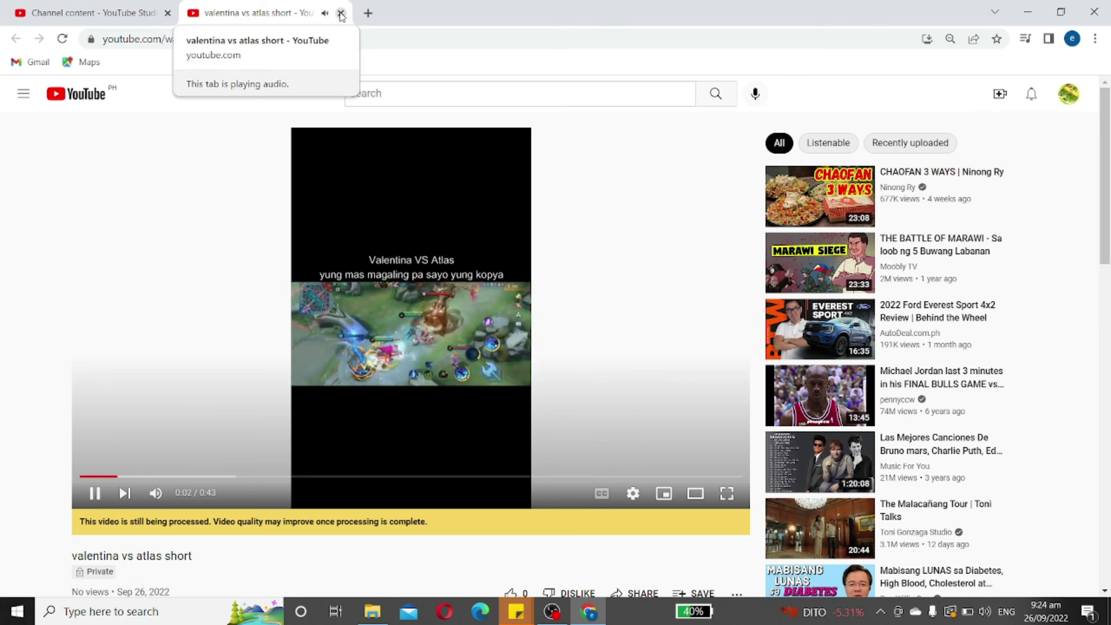
click(341, 12)
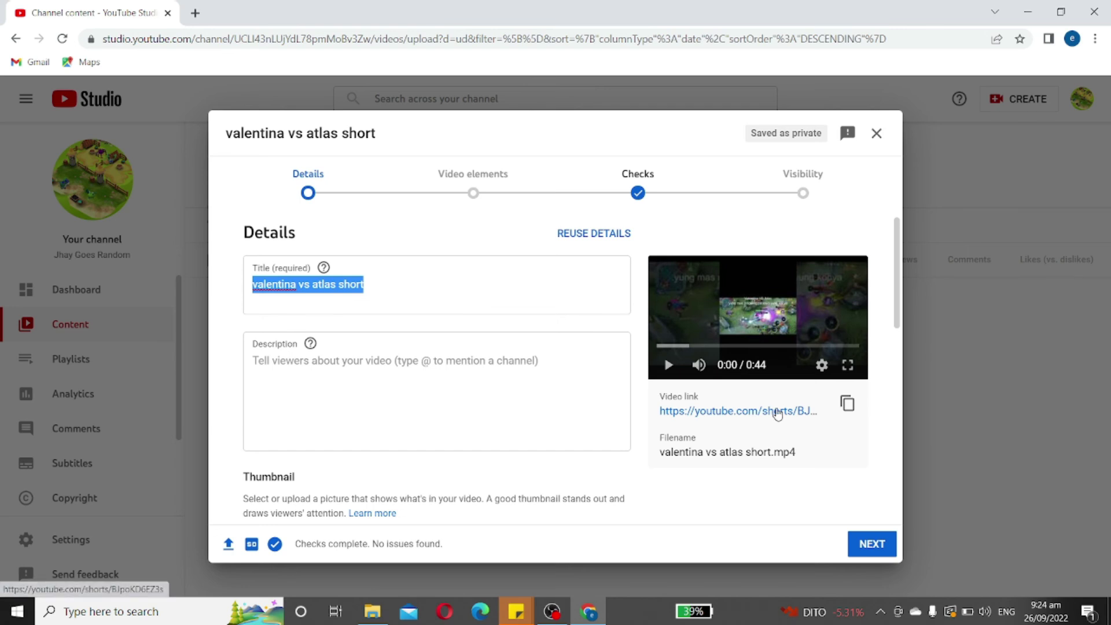
- Open the video's Shorts link, pause the playback and close the page
click(779, 413)
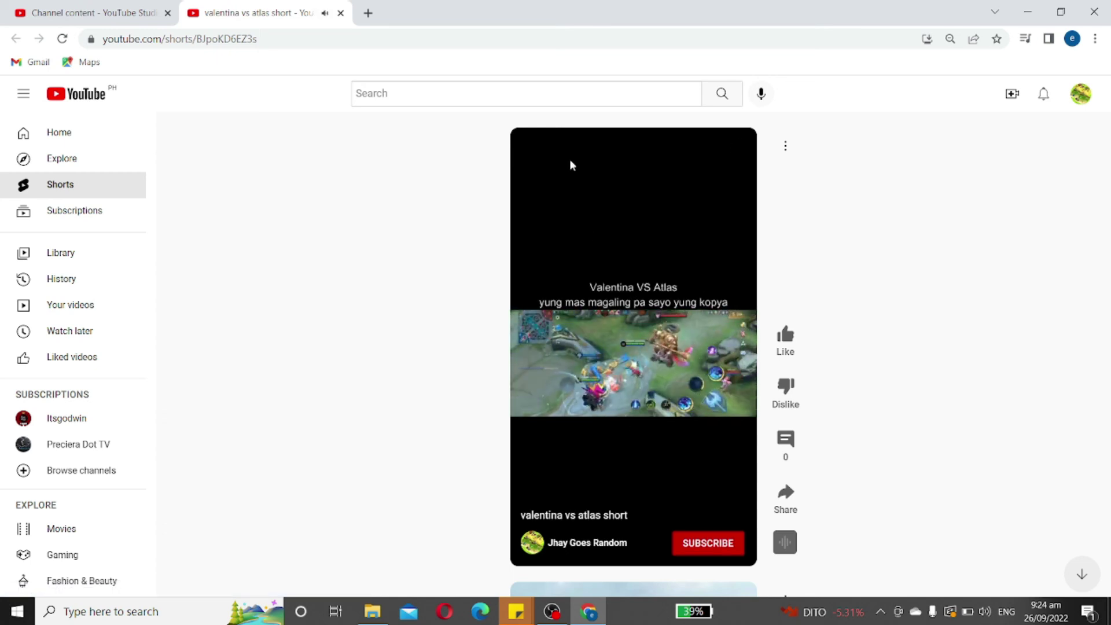
click(528, 146)
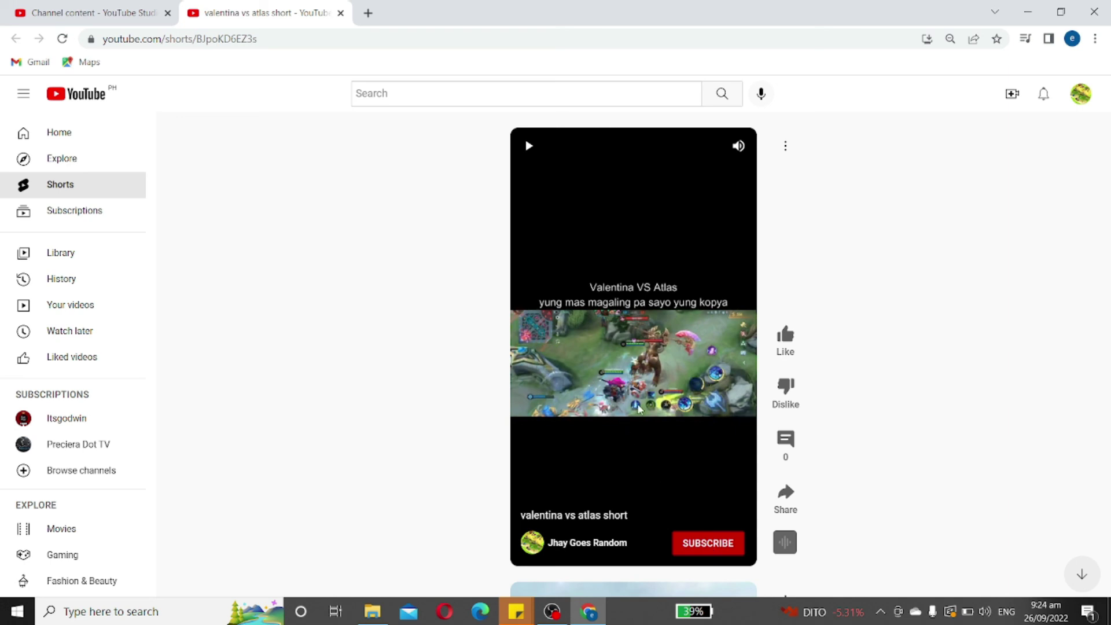
click(342, 16)
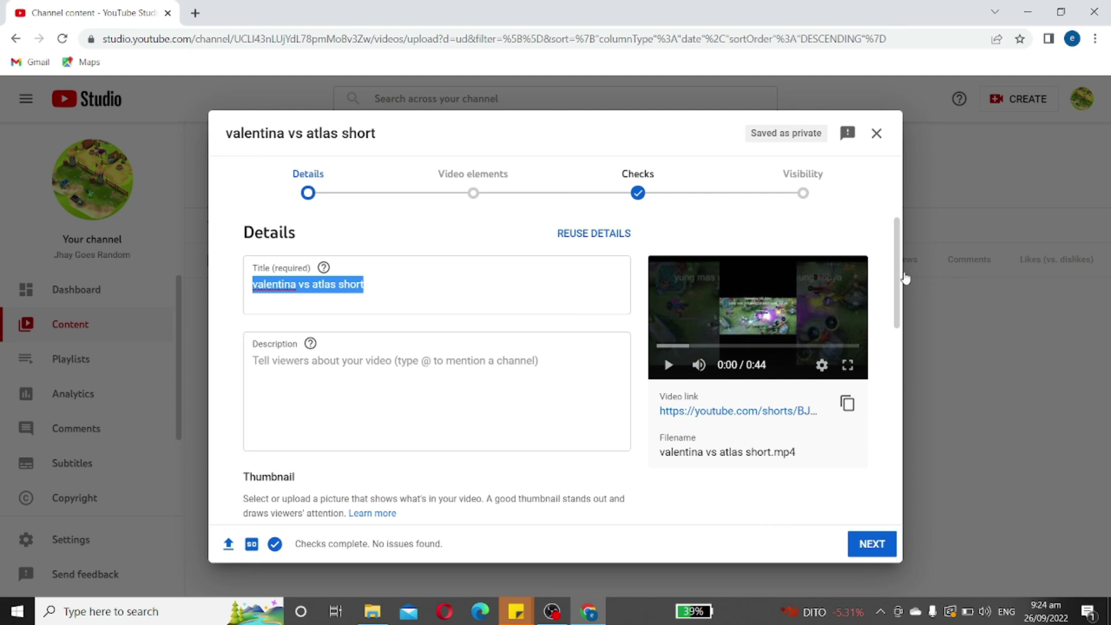
- Mark the video as not made for kids, publish it with Public visibility and dismiss the share window
drag(898, 288, 936, 499)
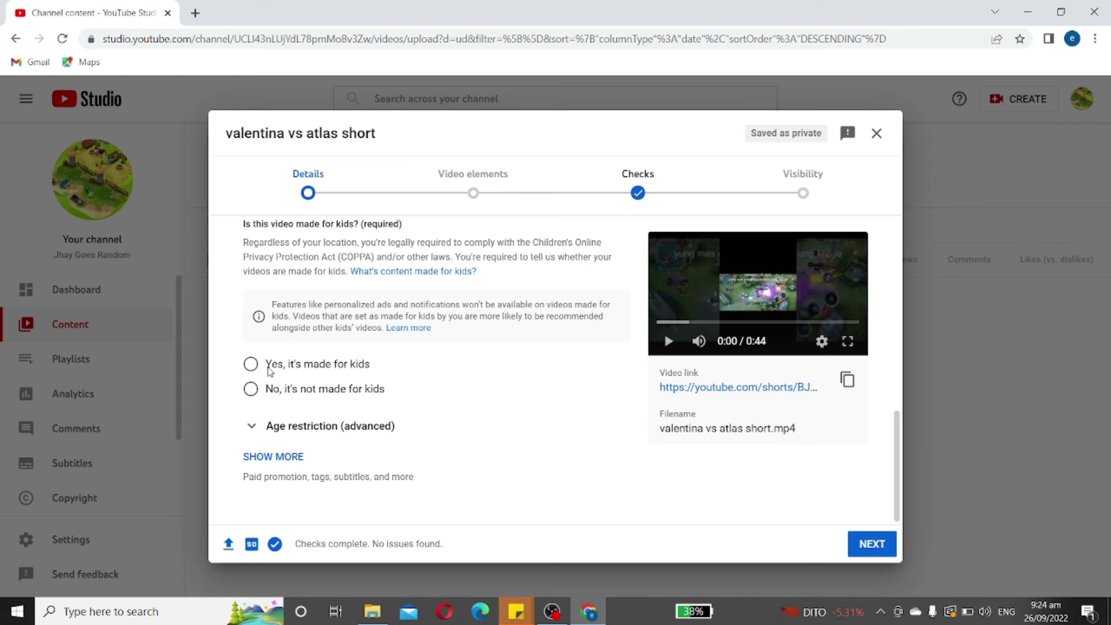
click(251, 394)
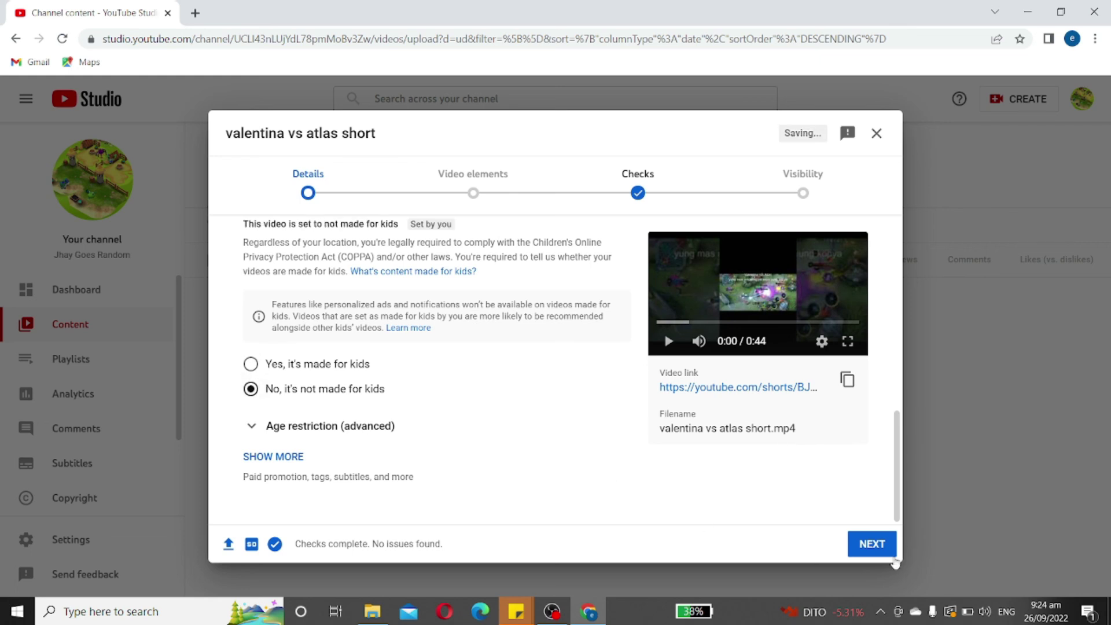
click(873, 547)
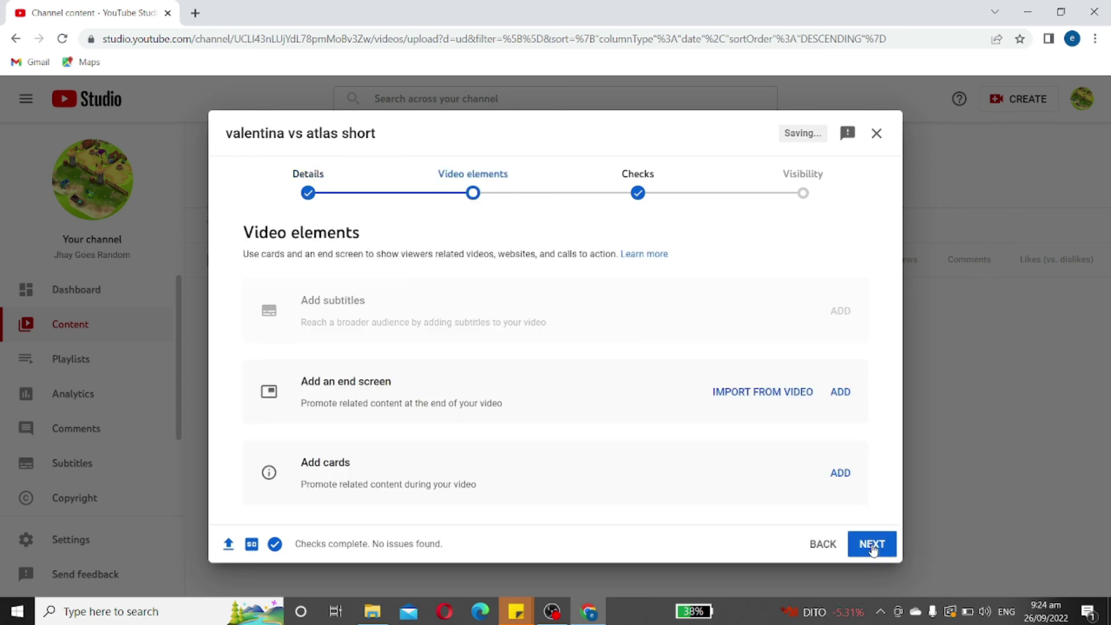
click(872, 544)
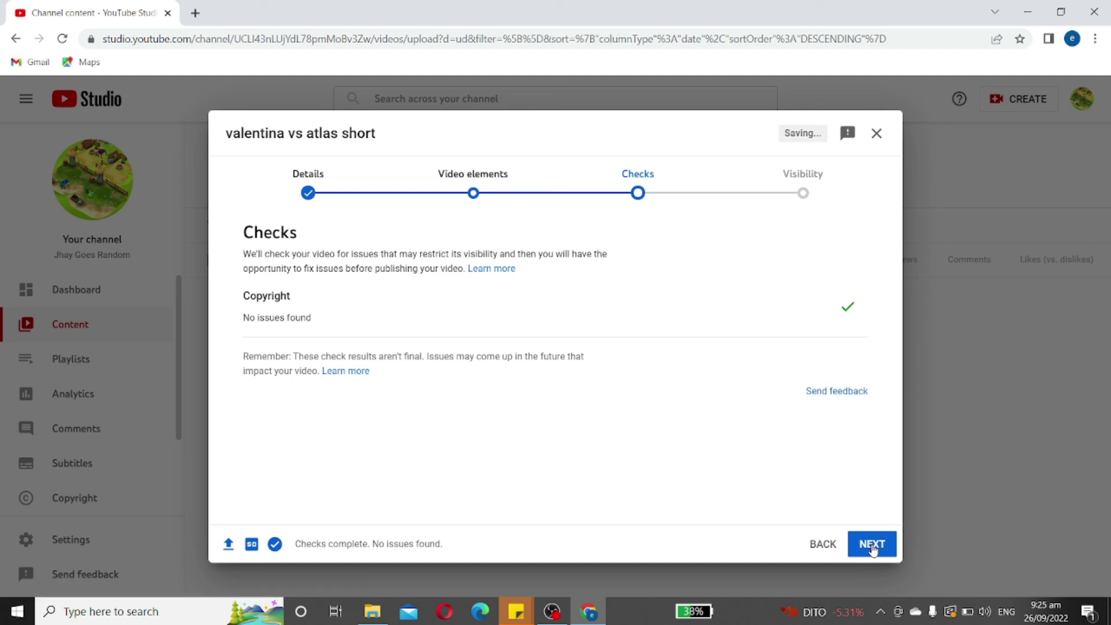
click(873, 545)
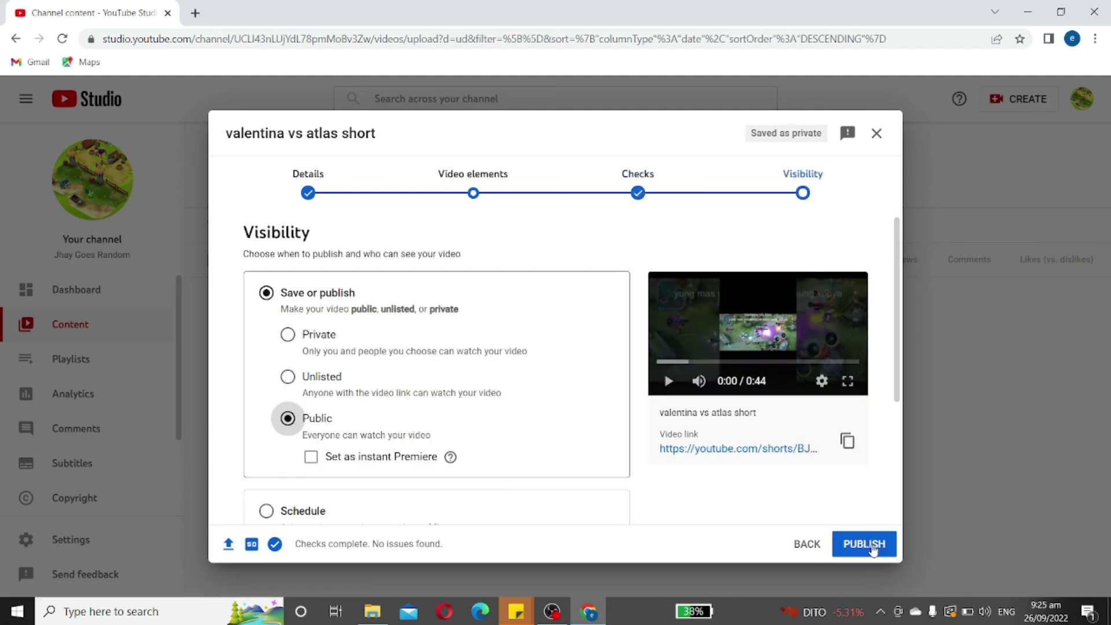
click(874, 545)
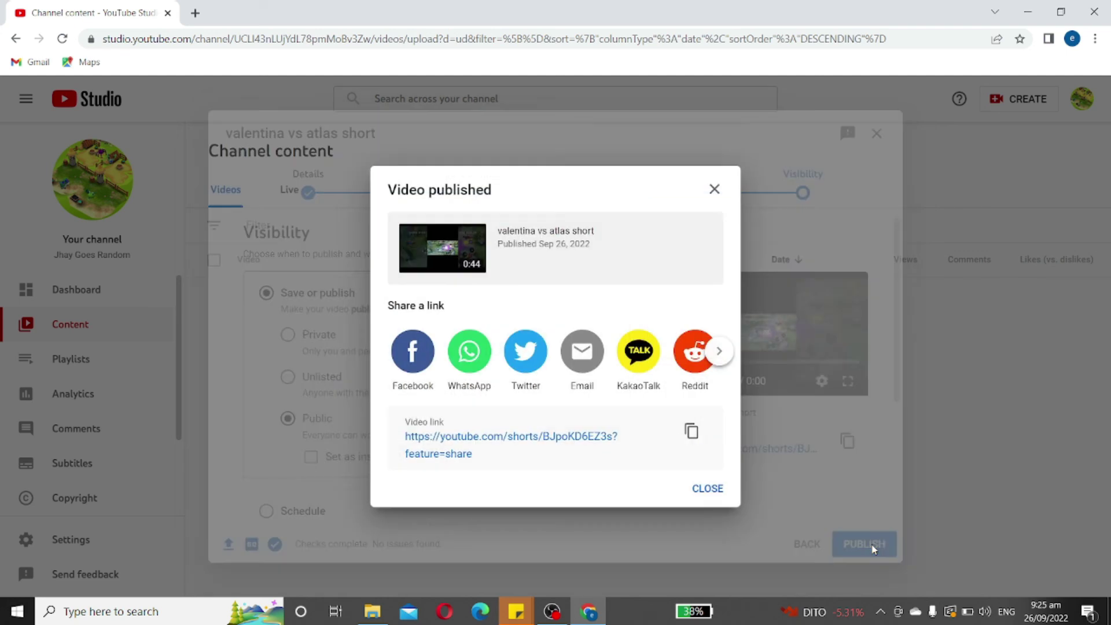
click(712, 491)
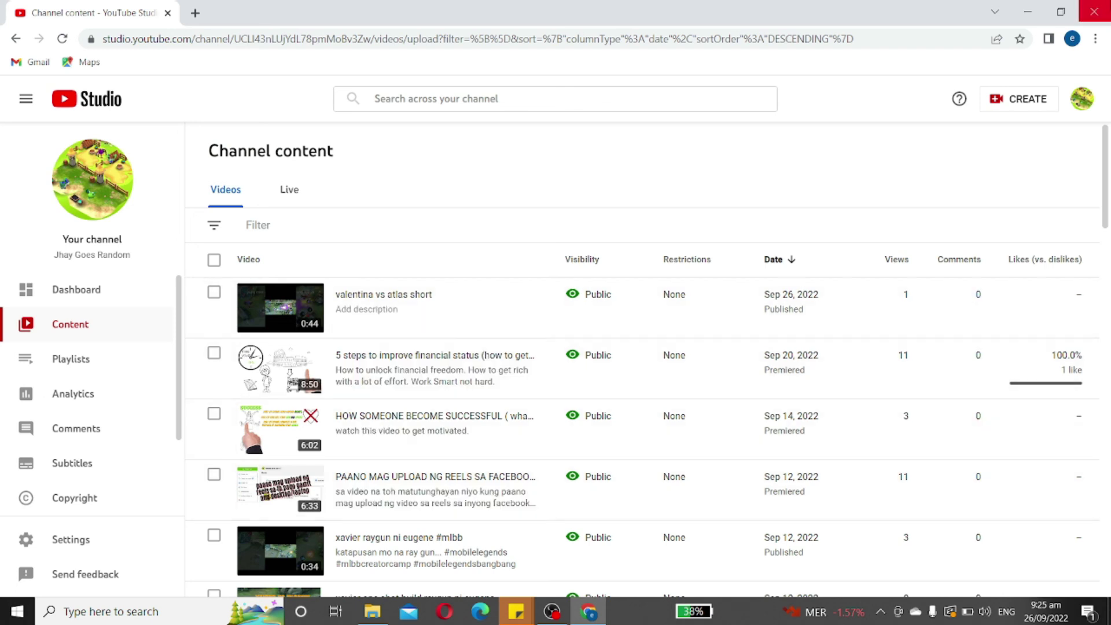
- Close the browser and refresh the desktop
click(1099, 11)
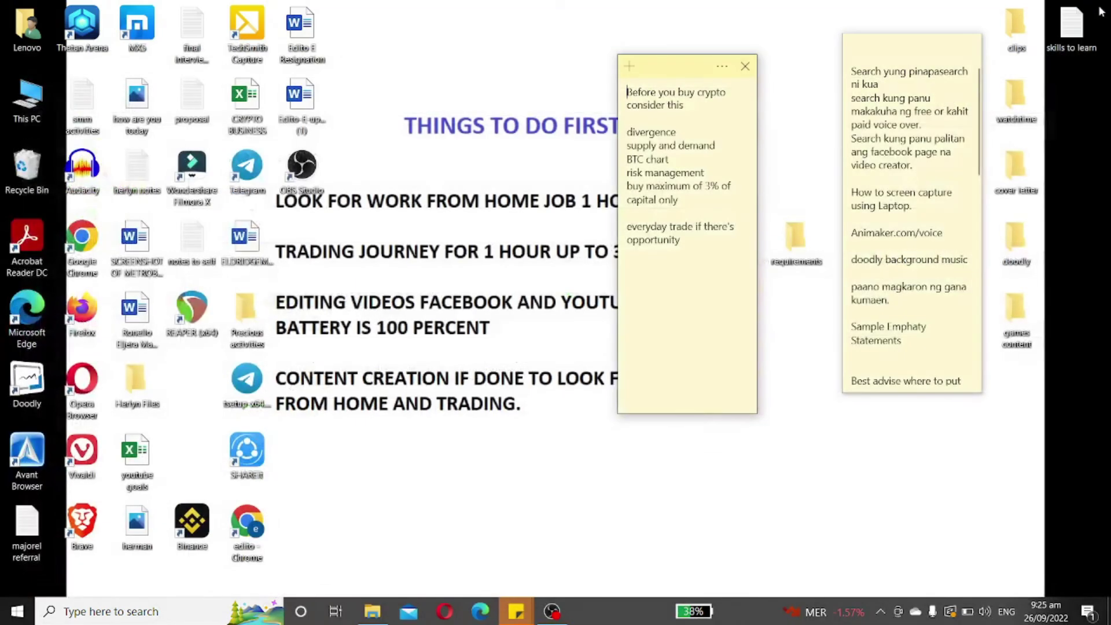
right_click(438, 162)
click(472, 195)
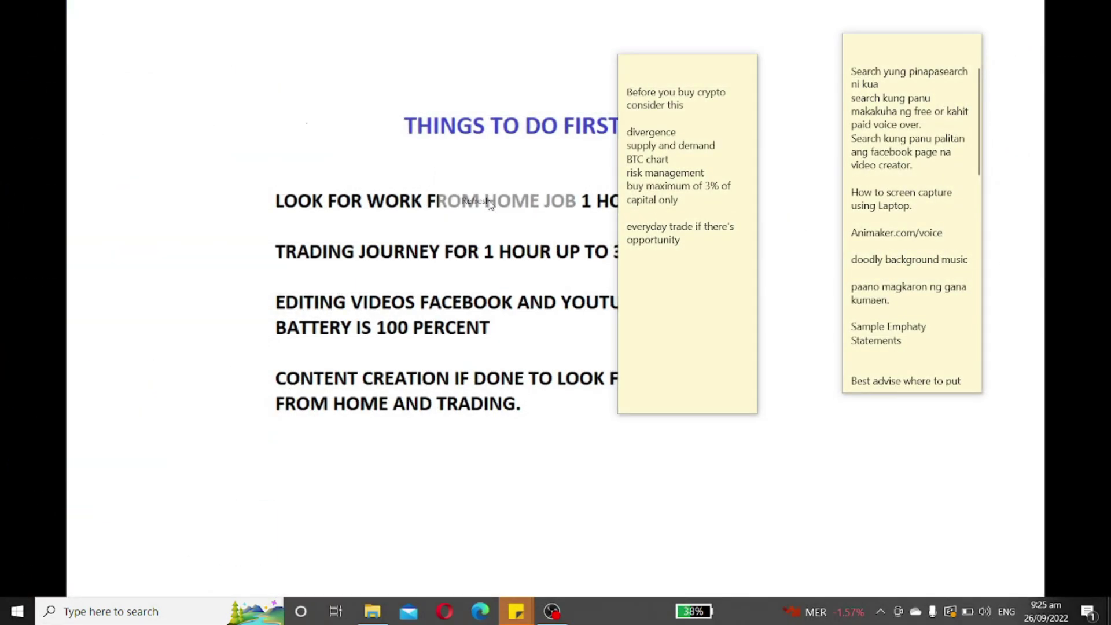
right_click(490, 207)
click(523, 244)
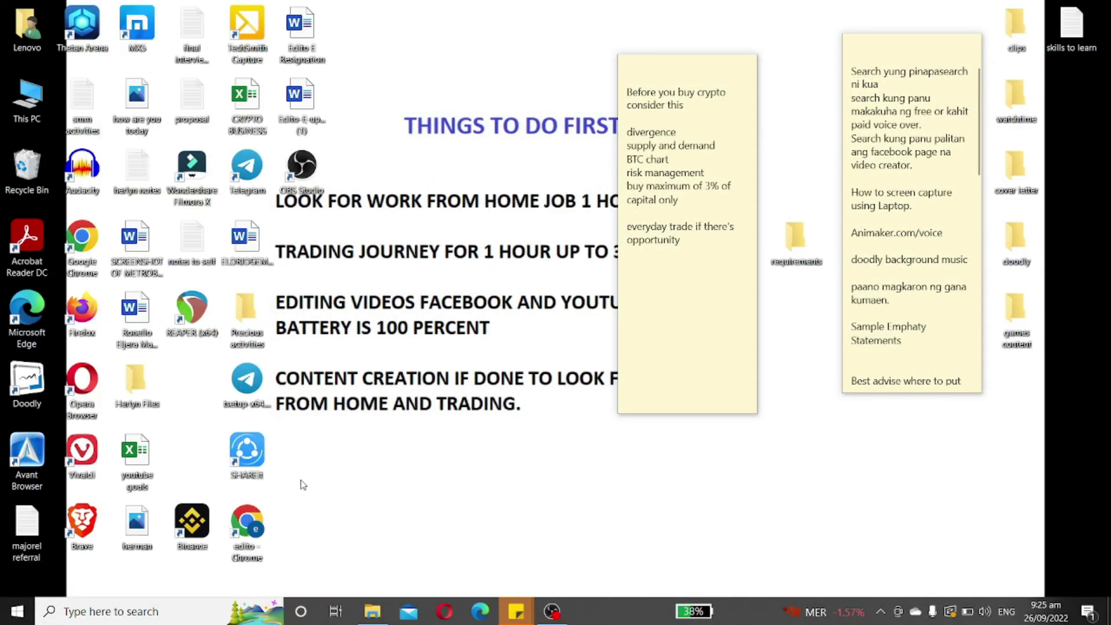
- Reopen Chrome, go to the YouTube channel page and check its Shorts section and list of uploaded videos
click(254, 527)
double_click(253, 527)
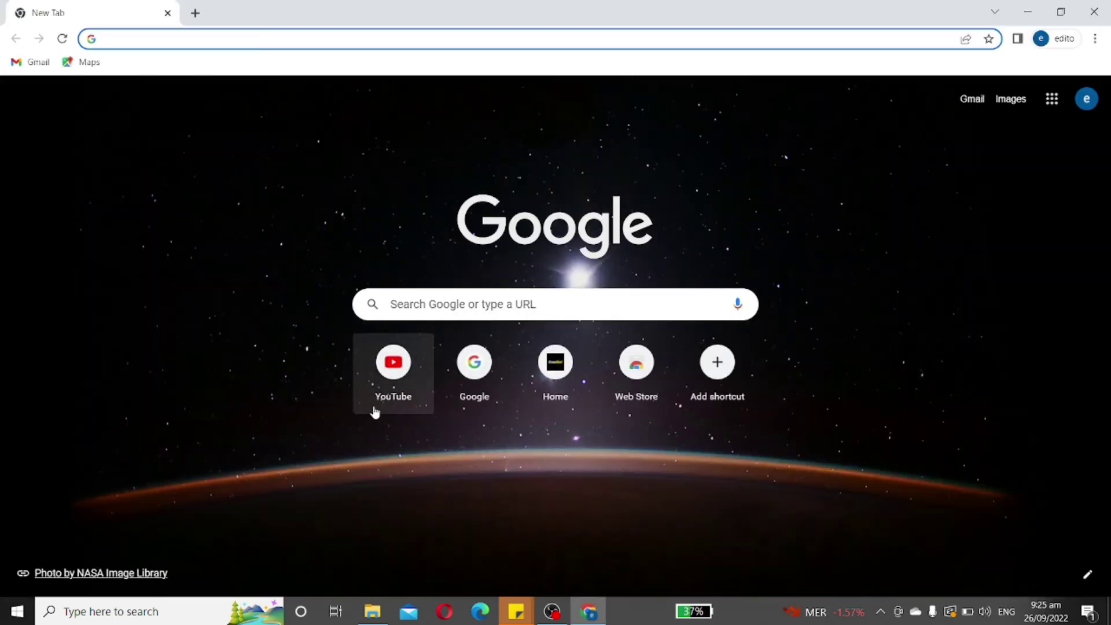
click(391, 397)
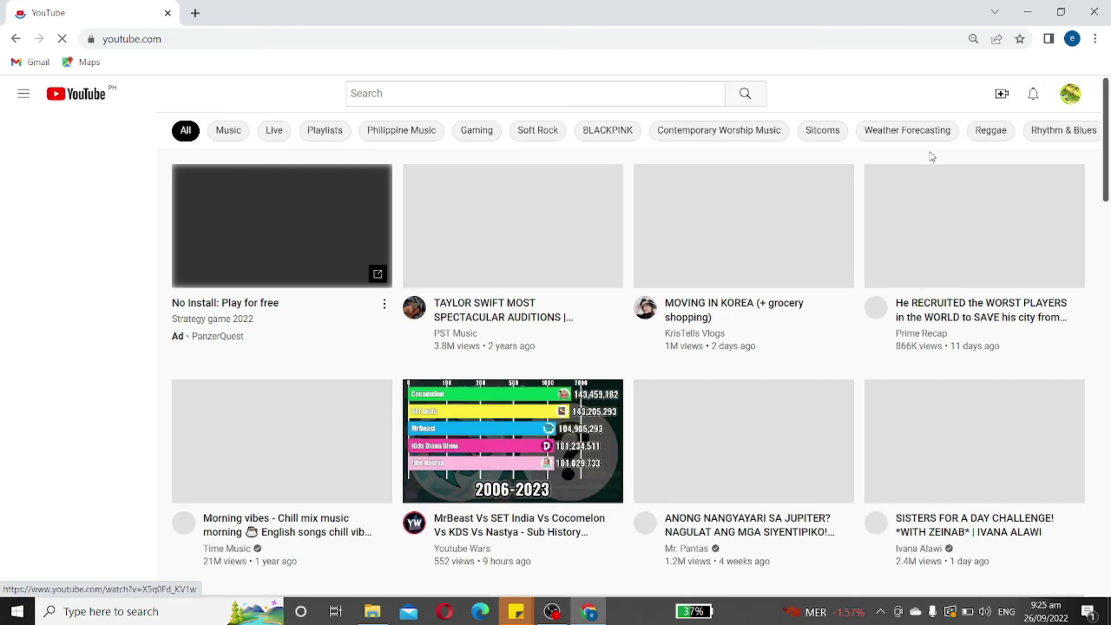
click(1074, 100)
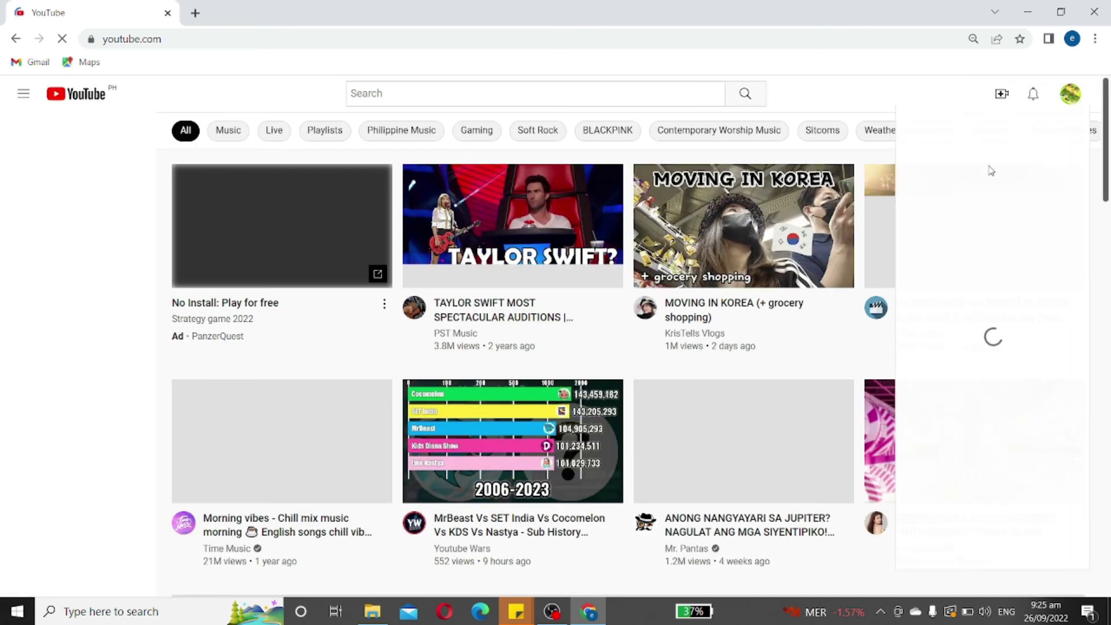
click(973, 182)
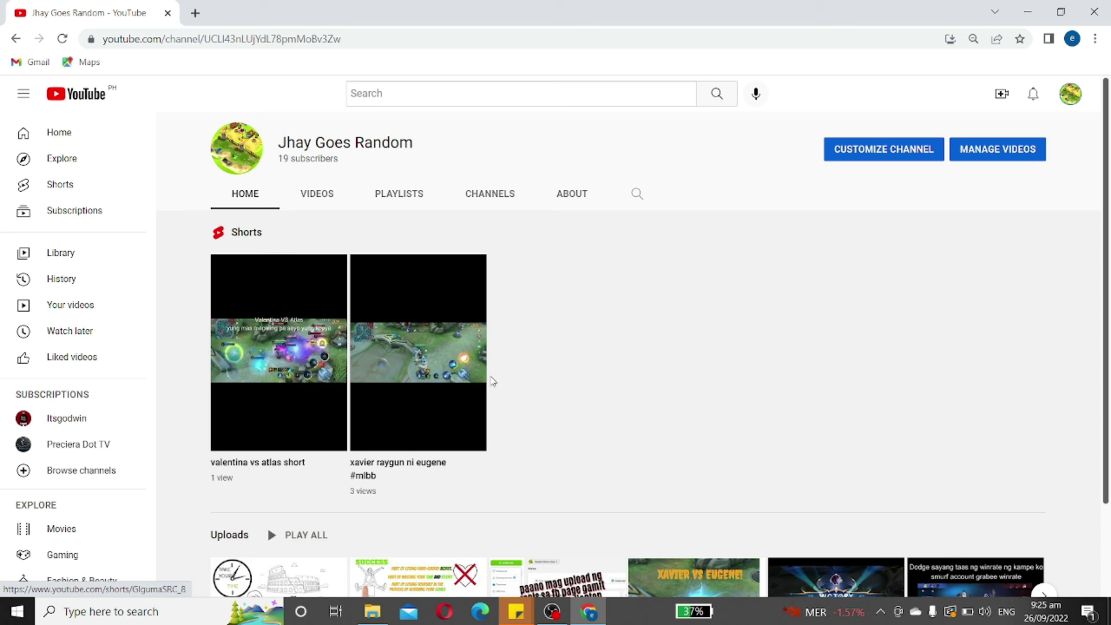
click(322, 198)
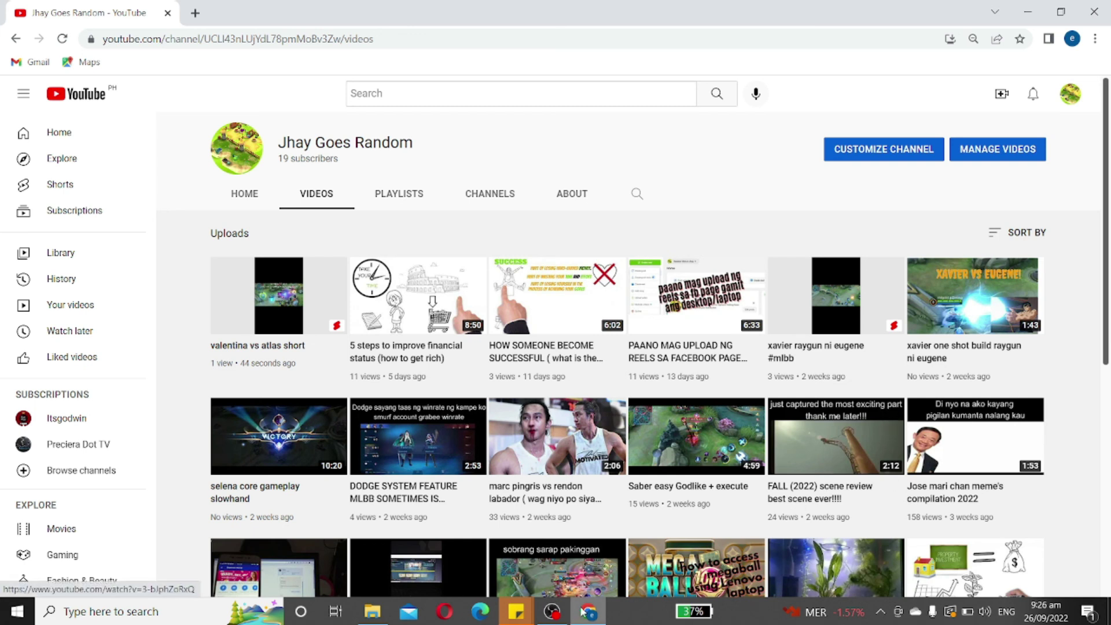
click(552, 612)
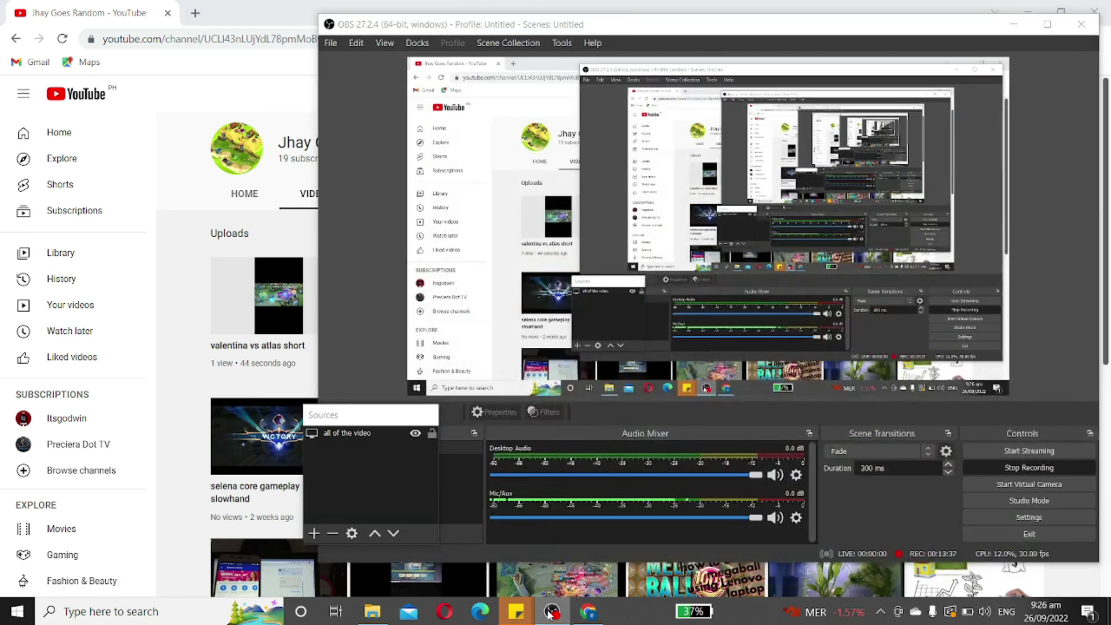
click(552, 612)
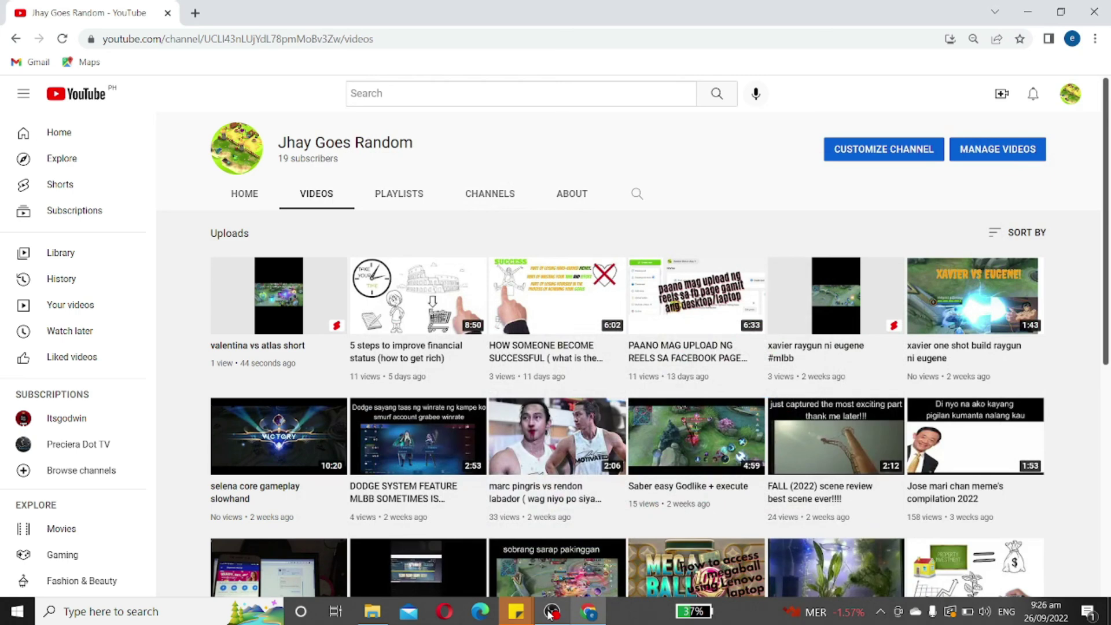